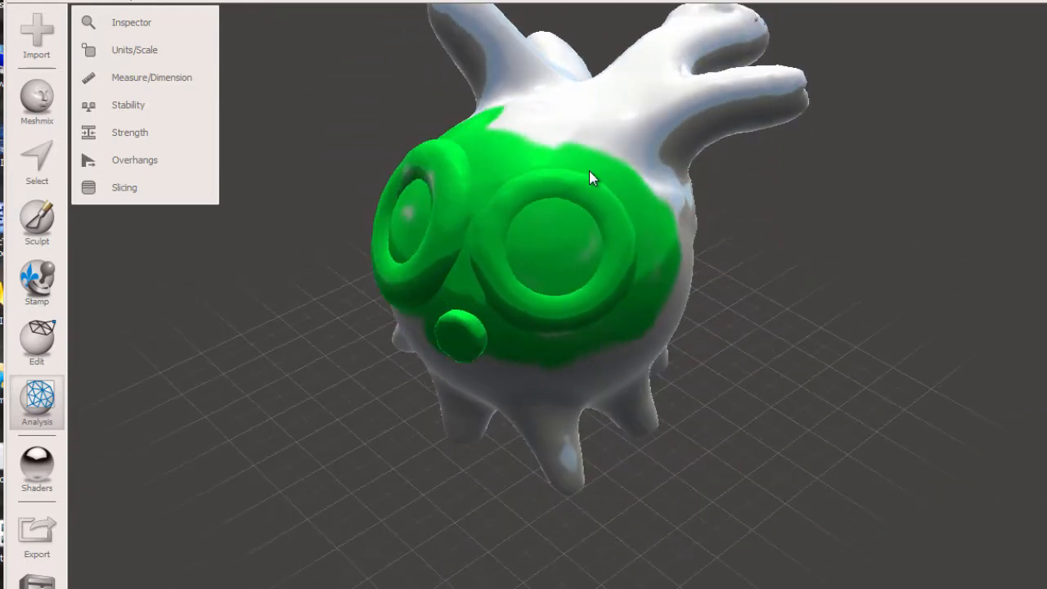
Step: Apply the smooth matte grey shader to the creature model and inspect it from another angle
right_click_drag(671, 271, 692, 237)
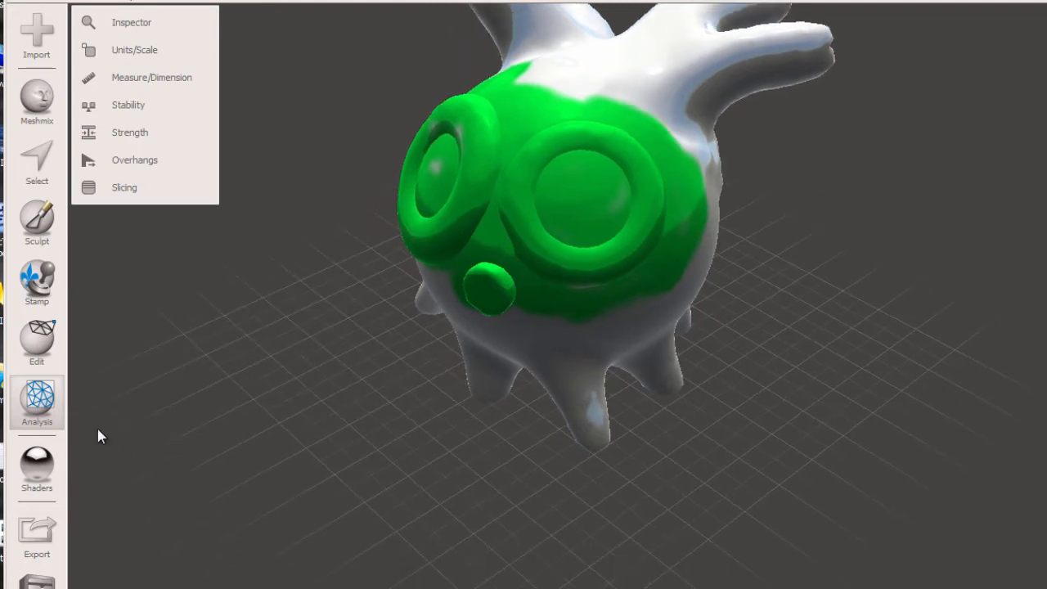
left_click(37, 465)
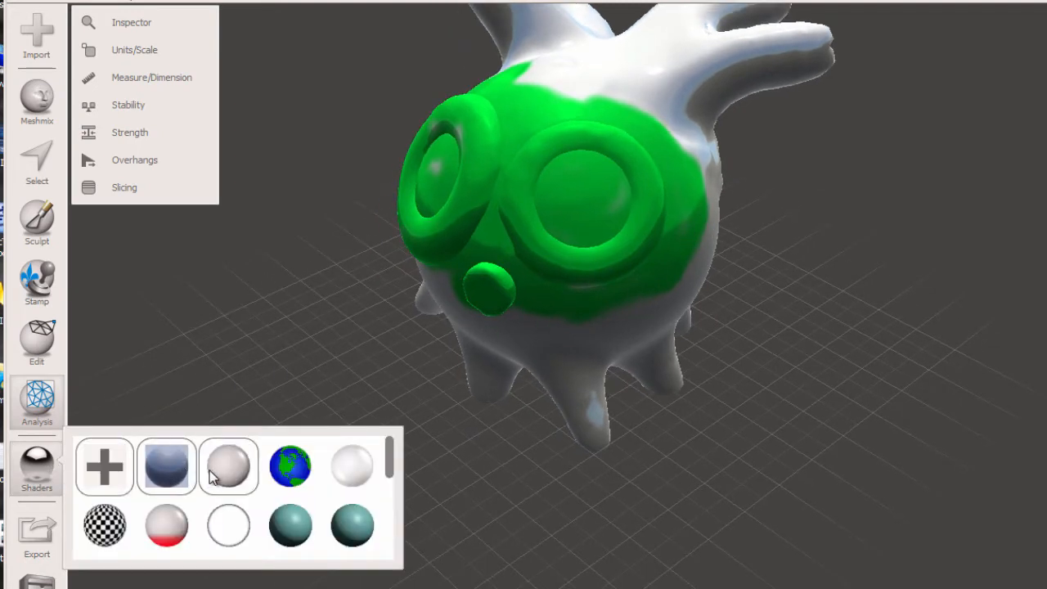
left_click_drag(212, 478, 605, 396)
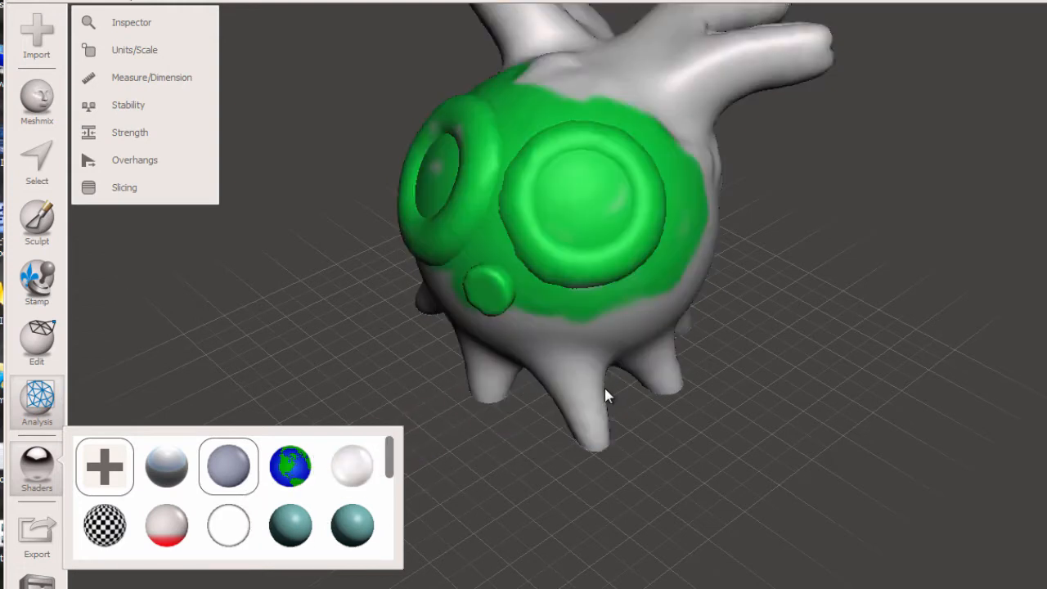
left_click_drag(388, 471, 416, 461)
mouse_move(597, 449)
right_mouse_down()
mouse_move(521, 509)
mouse_move(604, 456)
right_mouse_up()
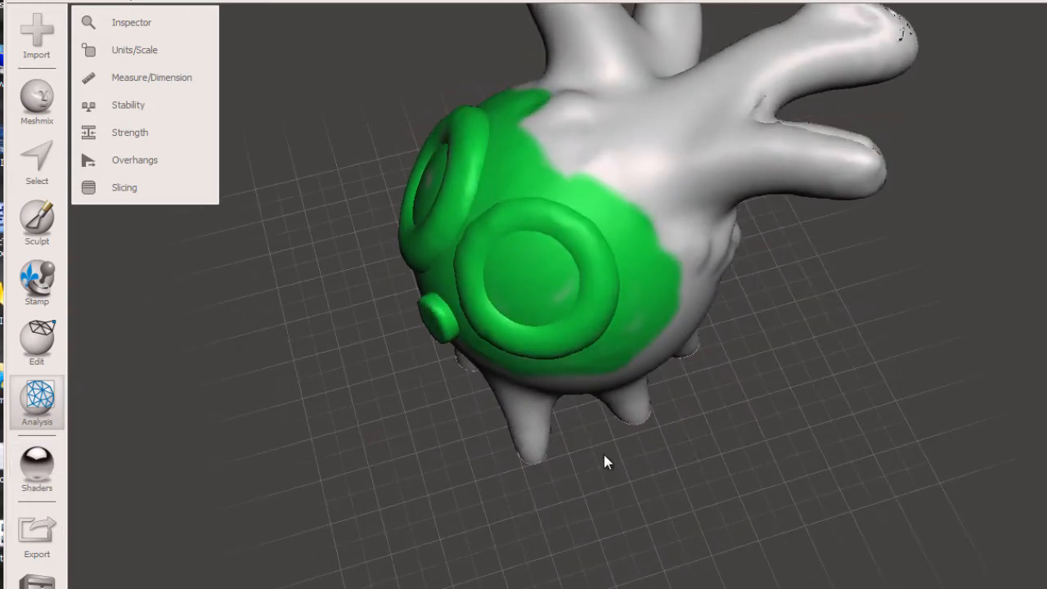
right_click_drag(694, 357, 377, 394)
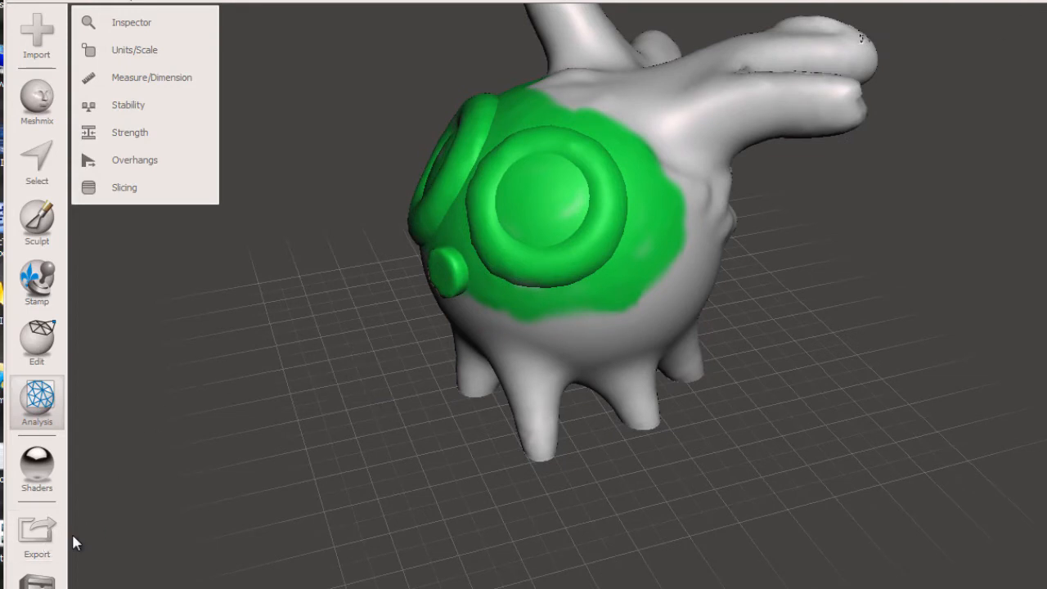
Step: Examine the file formats offered for exporting the mesh without saving a file
left_click(38, 536)
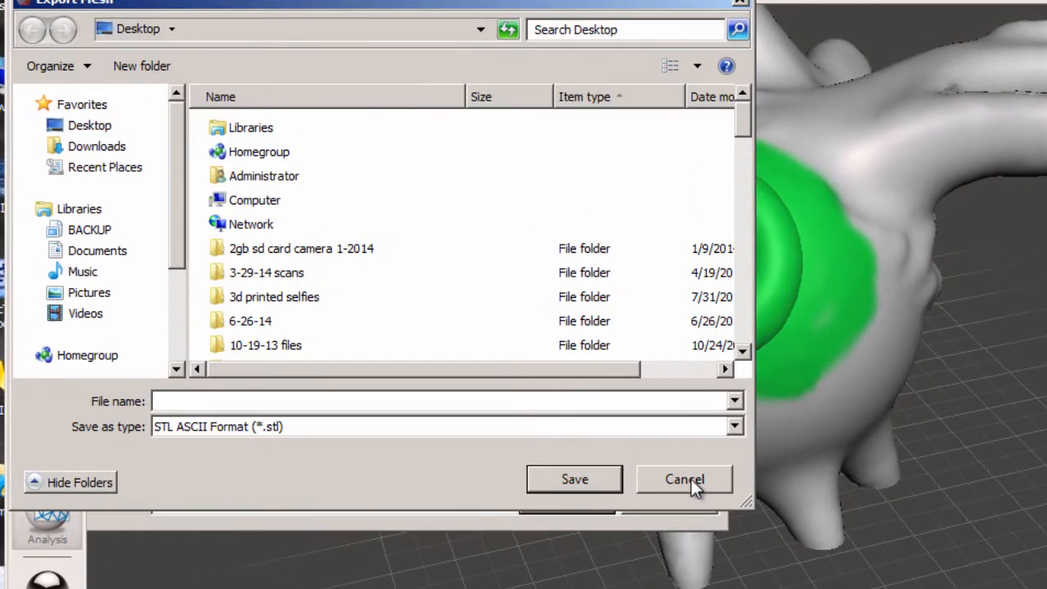
left_click(736, 427)
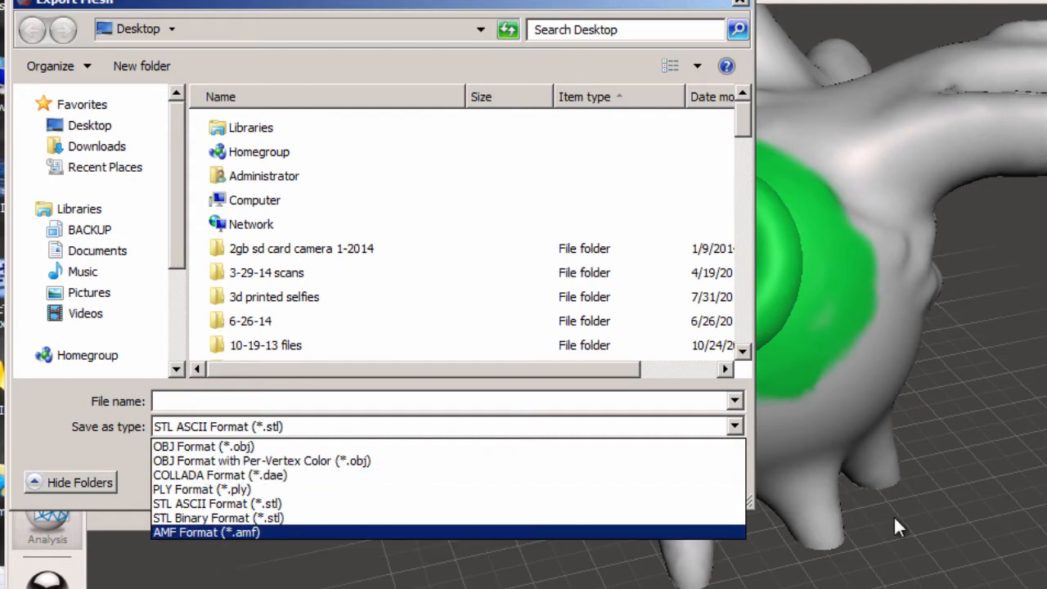
left_click(741, 3)
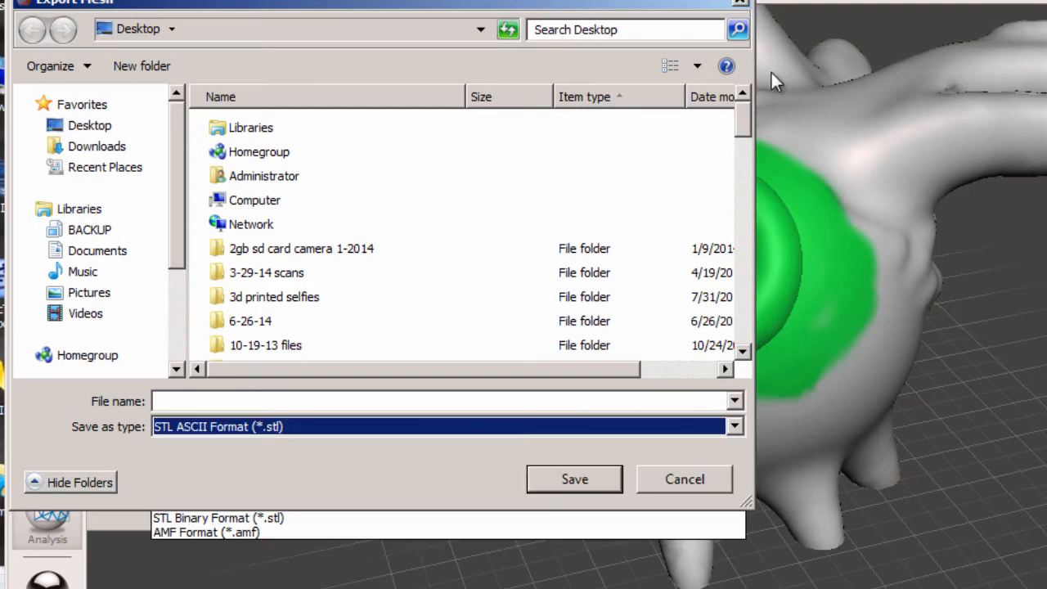
left_click(695, 485)
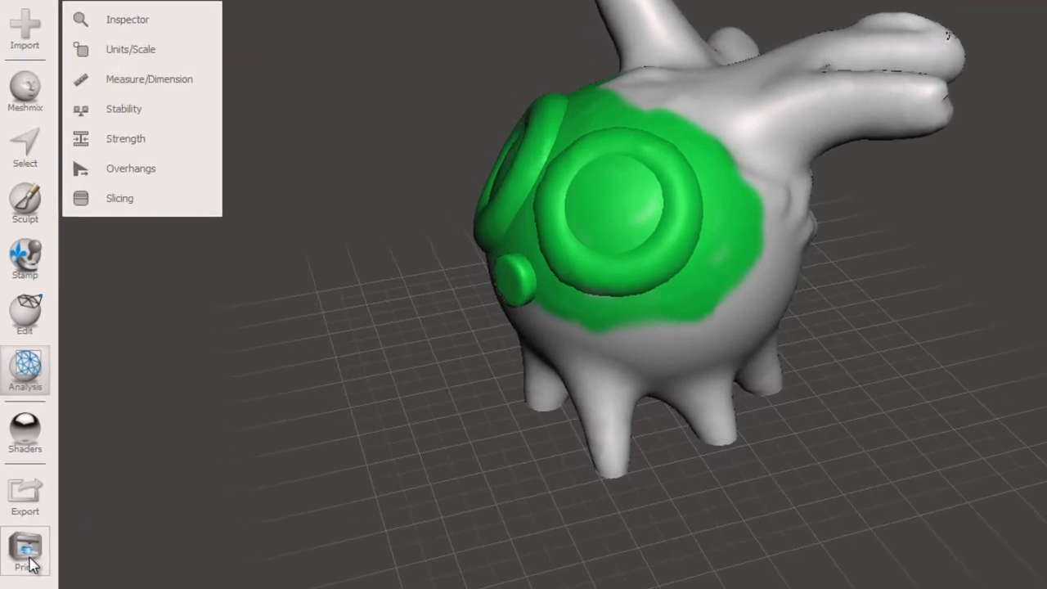
Step: Send the creature model to the 3D print setup and view it facing forward on the build platform
left_click(28, 563)
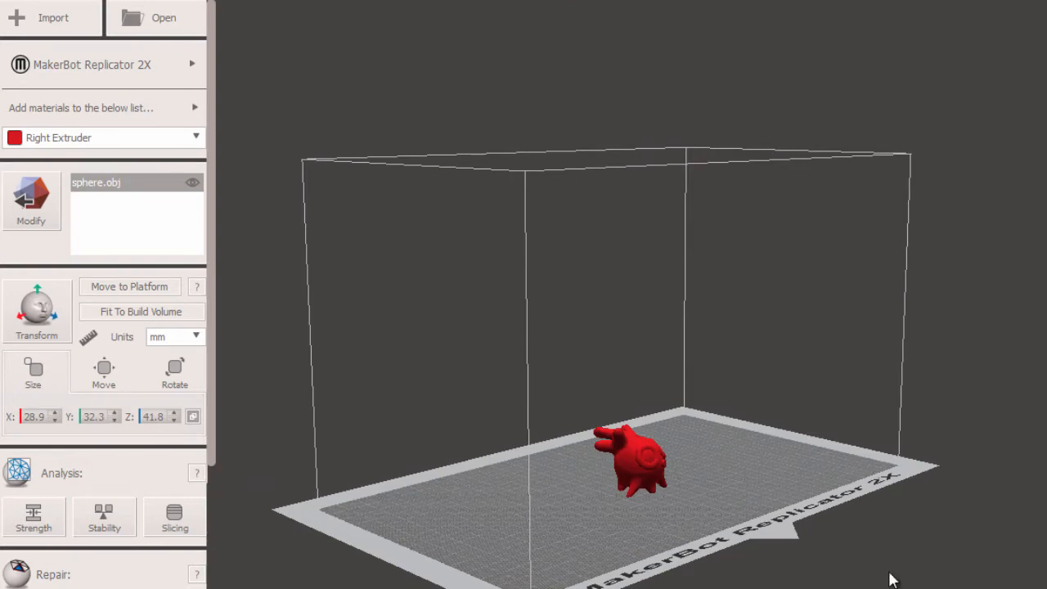
right_click_drag(874, 548, 634, 585)
middle_click_drag(674, 543, 845, 406)
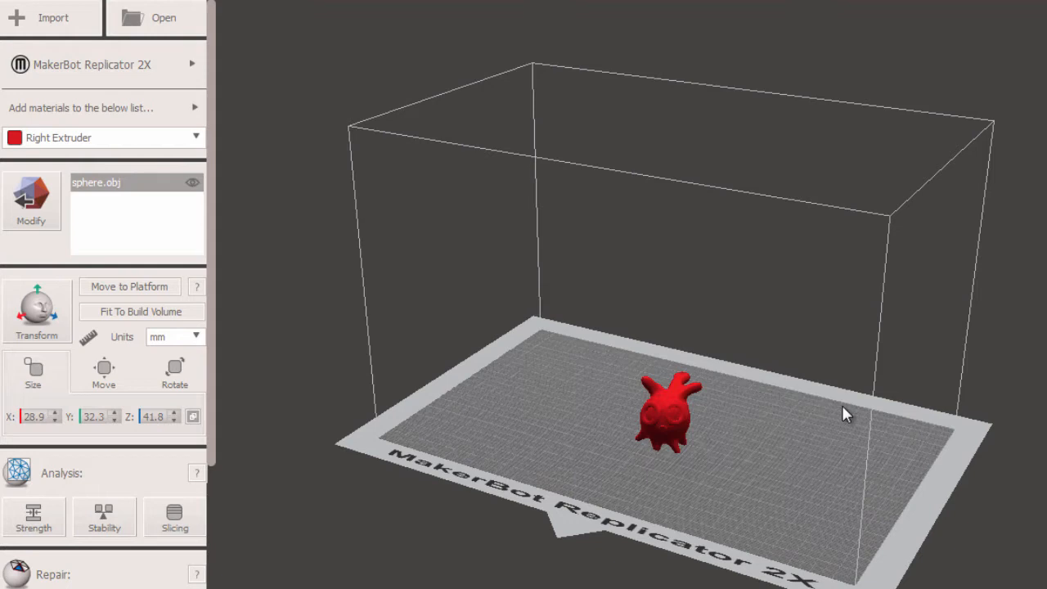
Step: Browse the available print services and printers and set the target printer to MakerBot Replicator 5th Gen
left_click(190, 70)
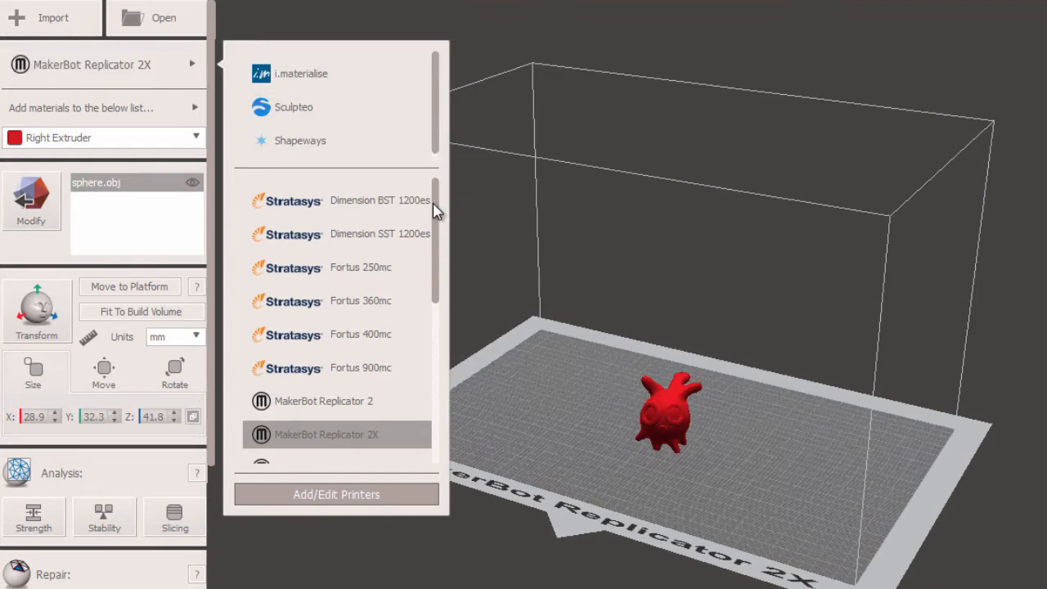
left_click_drag(434, 211, 423, 398)
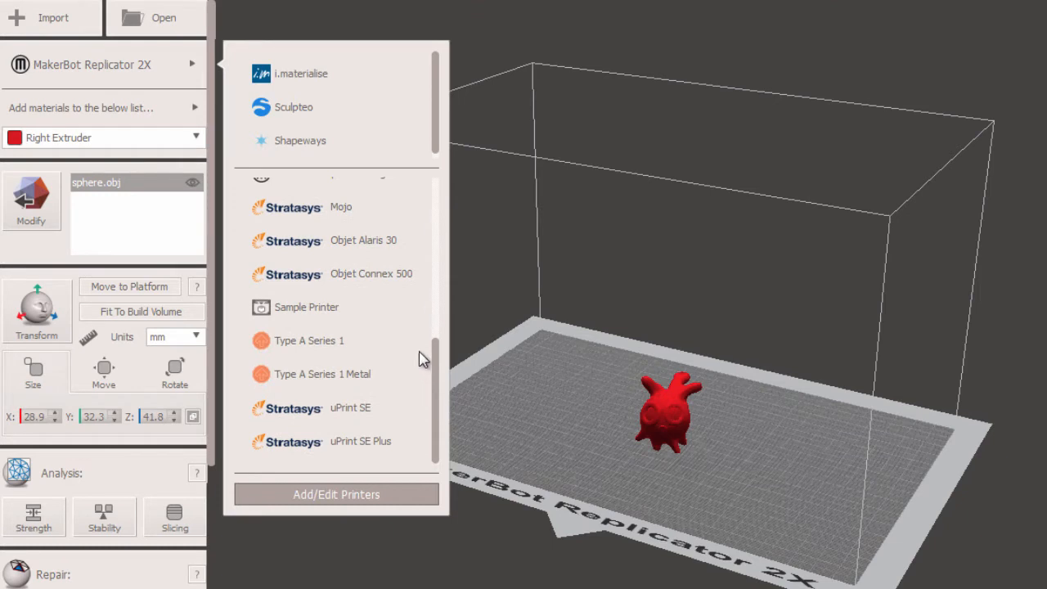
left_click_drag(422, 360, 447, 259)
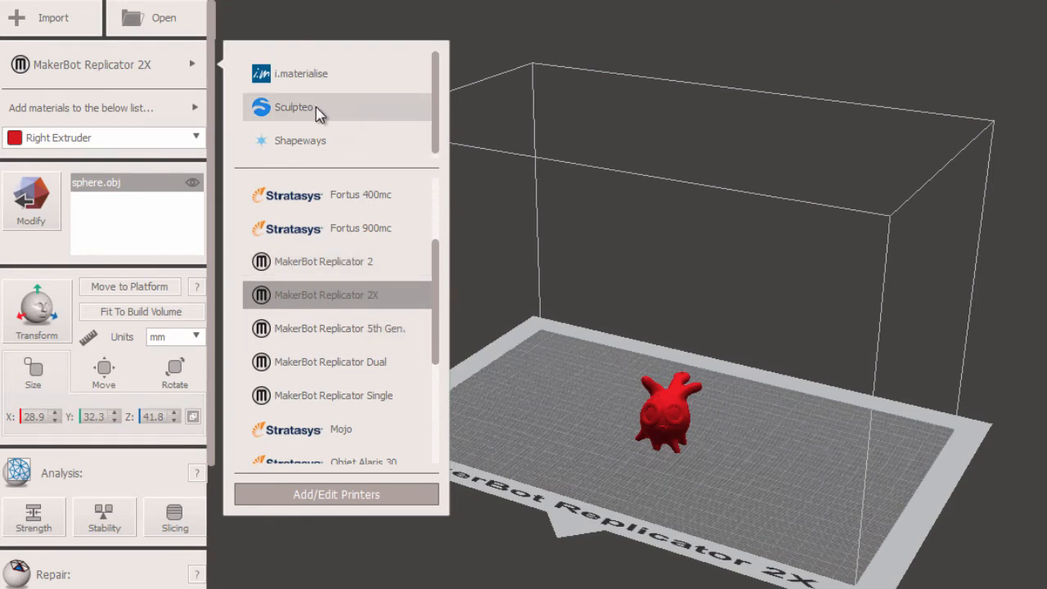
mouse_move(437, 311)
left_mouse_down()
mouse_move(440, 252)
mouse_move(436, 311)
left_mouse_up()
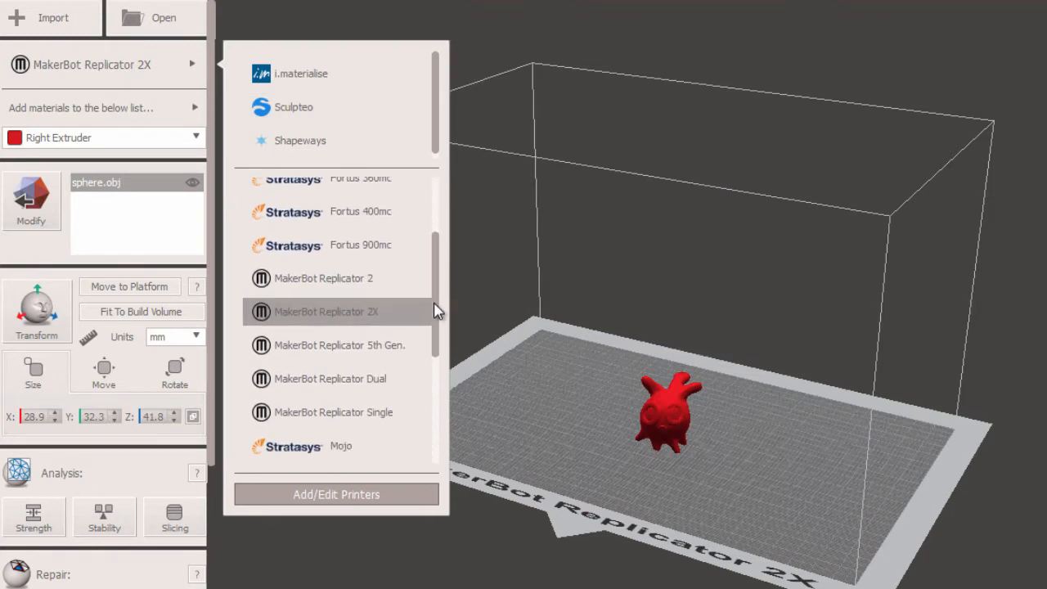
scroll(436, 311, "down", 1)
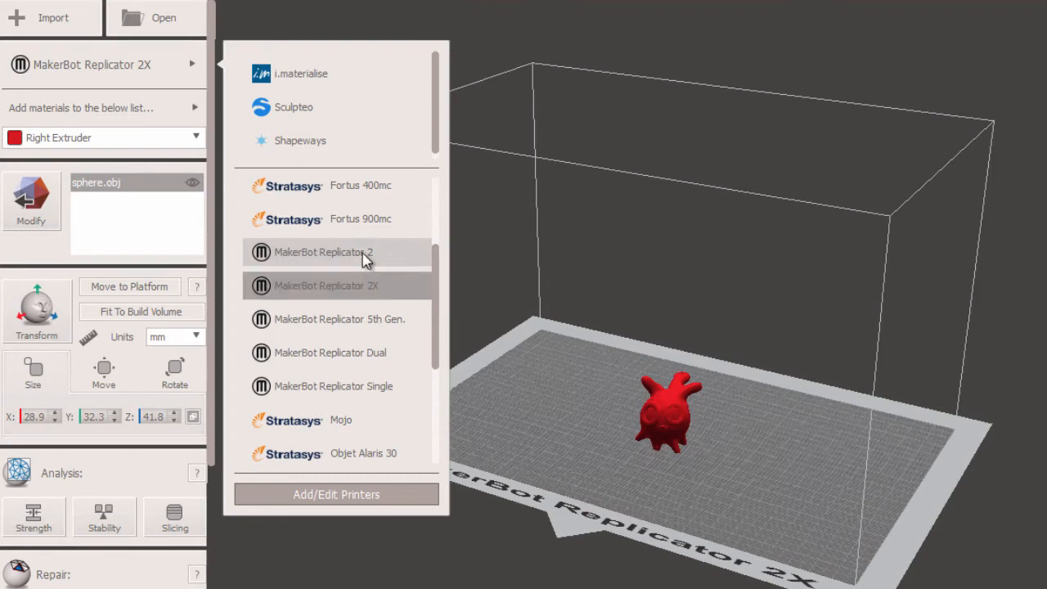
left_click(370, 319)
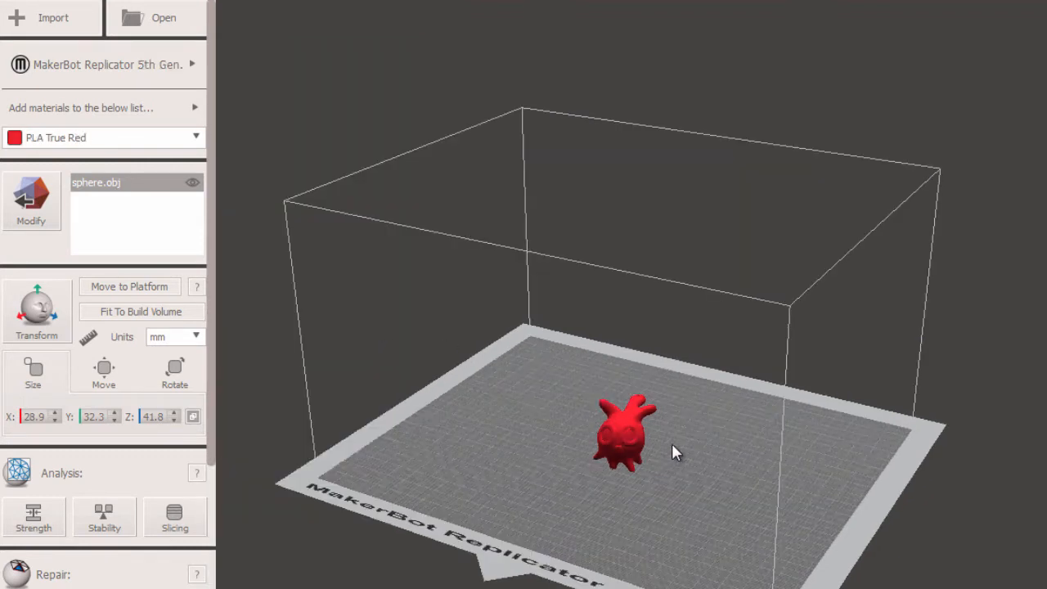
middle_click_drag(673, 445, 728, 404)
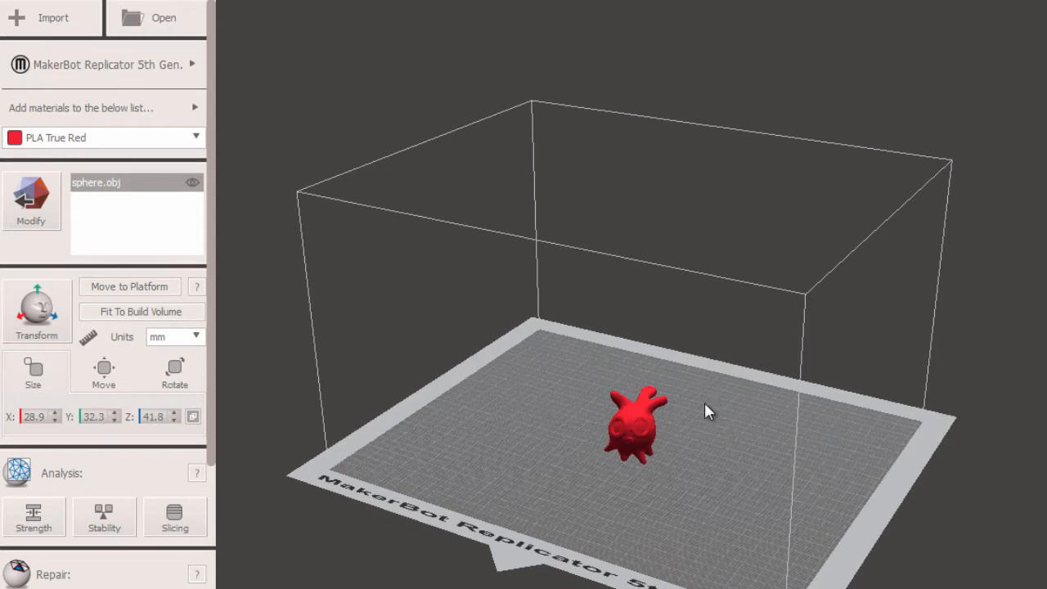
Step: Try the MakerBot Replicator Dual as the printer and return to the MakerBot Replicator 5th Gen
left_click(188, 70)
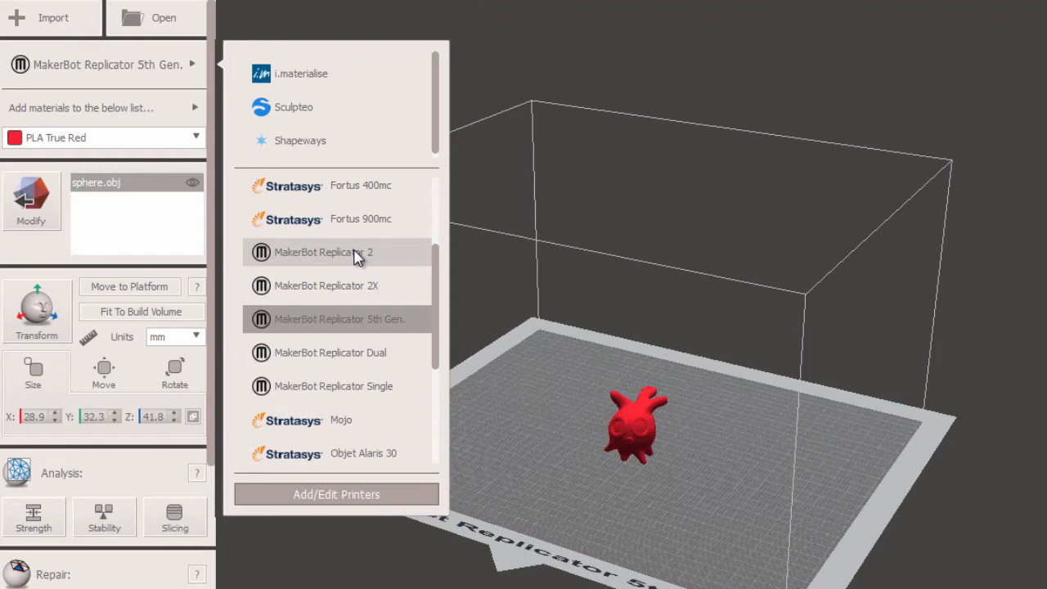
left_click(374, 354)
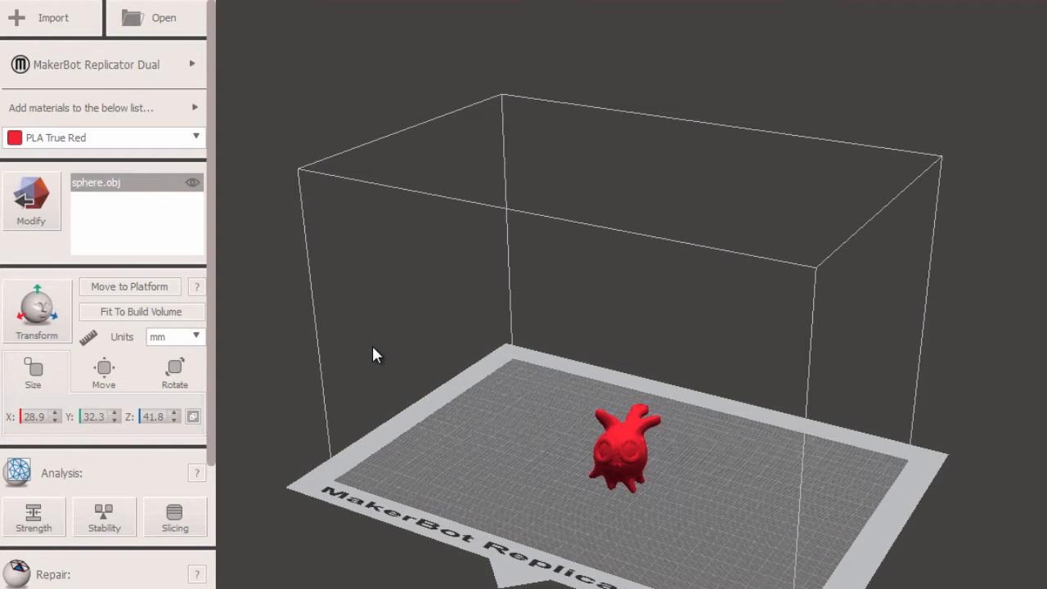
left_click(180, 72)
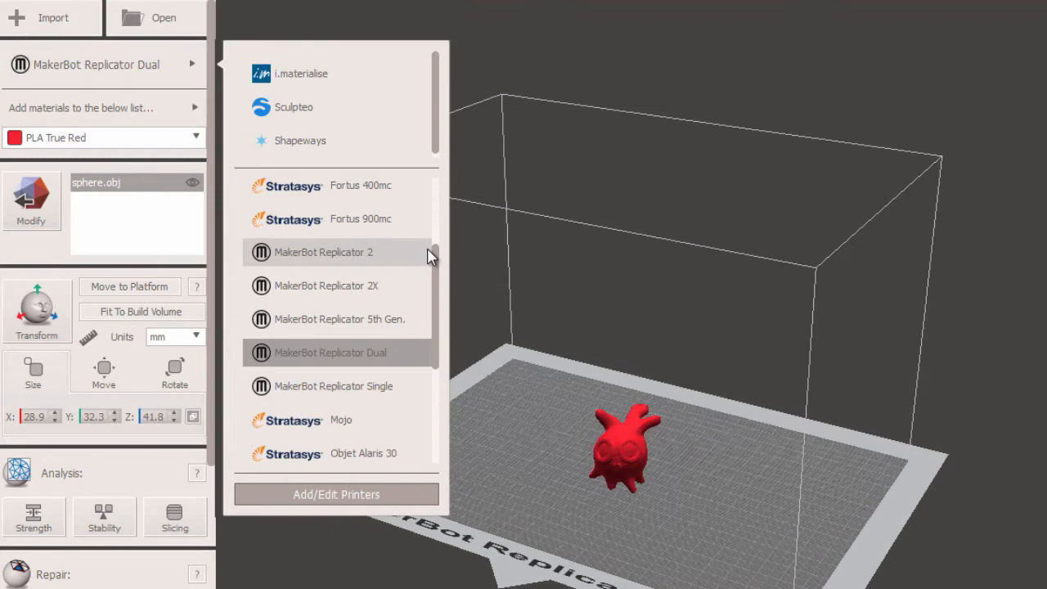
left_click(401, 322)
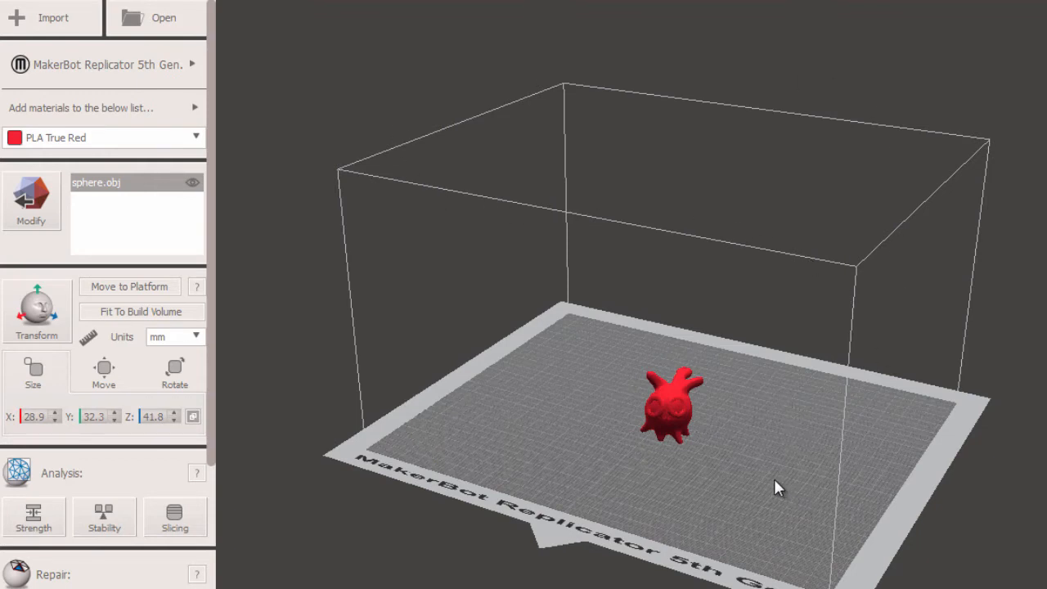
Step: Move the model across the print bed to about X 6.2, Y 16.2, Z -6.2 mm
left_click(113, 374)
left_click_drag(696, 405, 649, 383)
left_click_drag(678, 425, 716, 407)
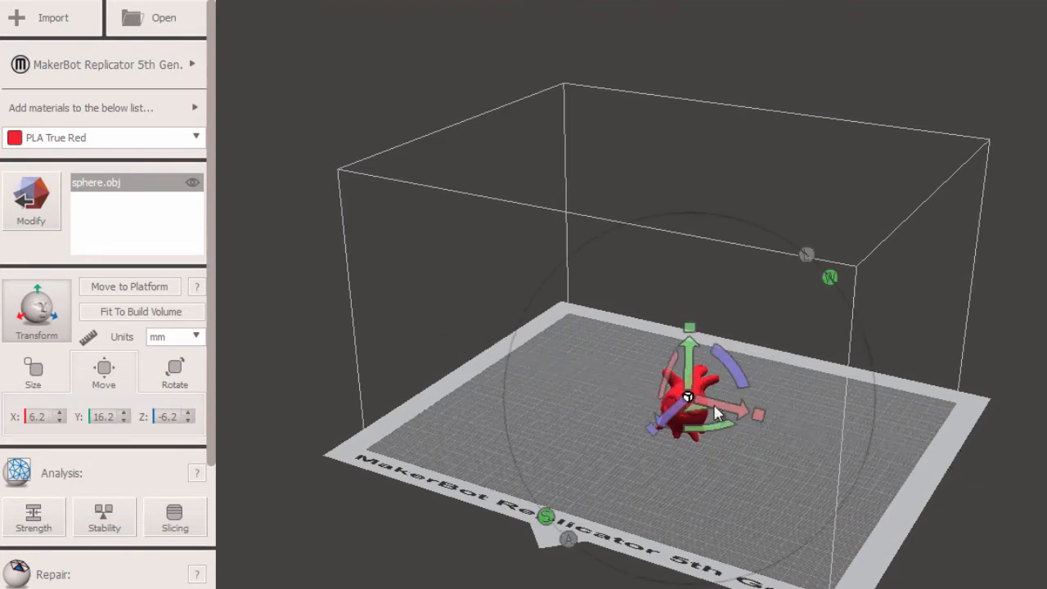
Step: Squash the model along Y to about 27.0 mm and enlarge it overall to about 44.6 × 42.3 × 61.7 mm
left_click(34, 373)
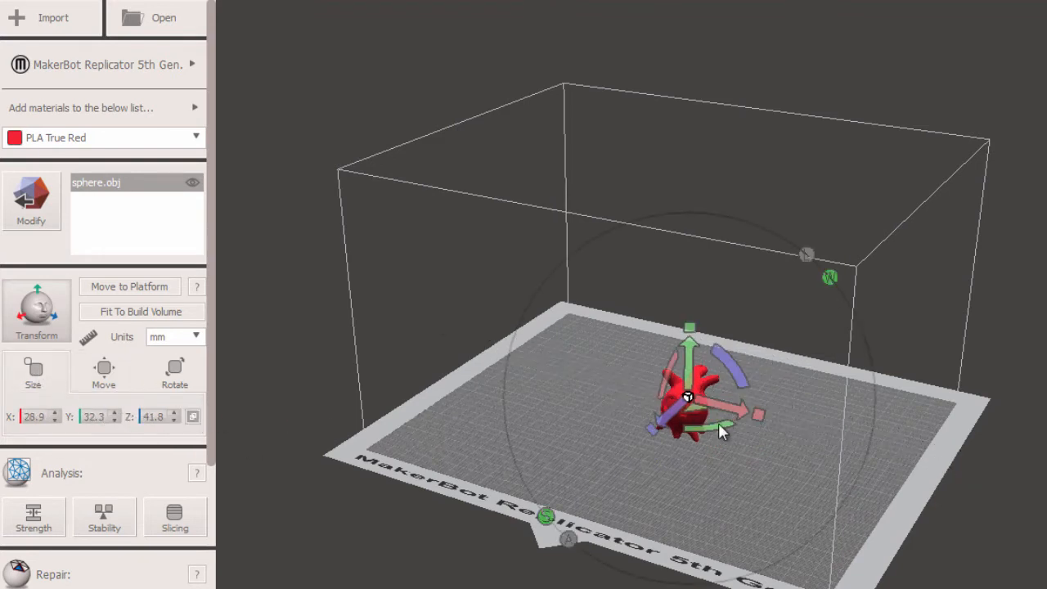
left_click_drag(718, 423, 756, 456)
left_click(738, 371)
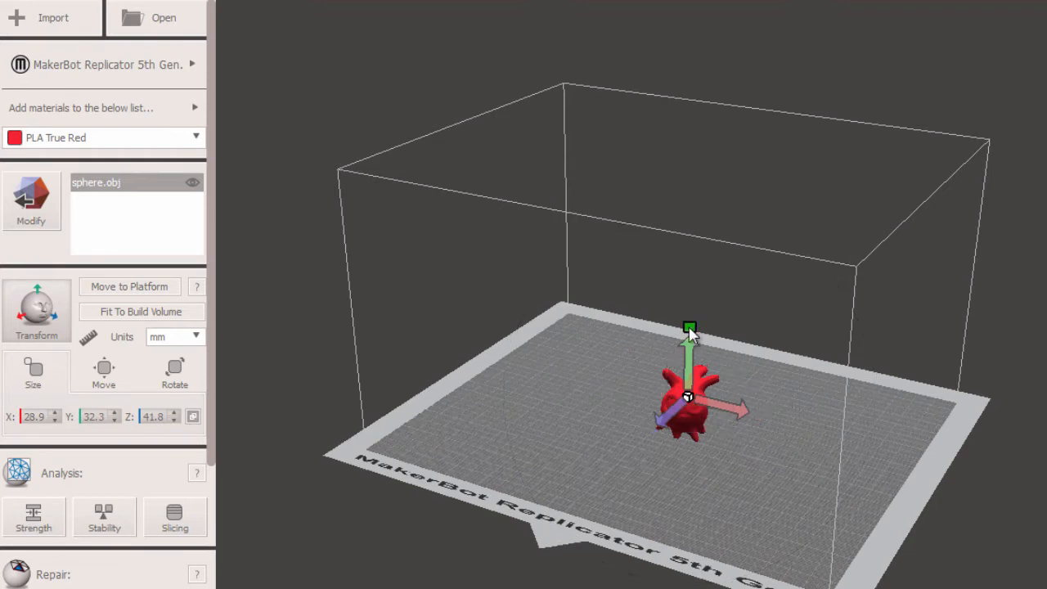
left_click_drag(694, 310, 692, 331)
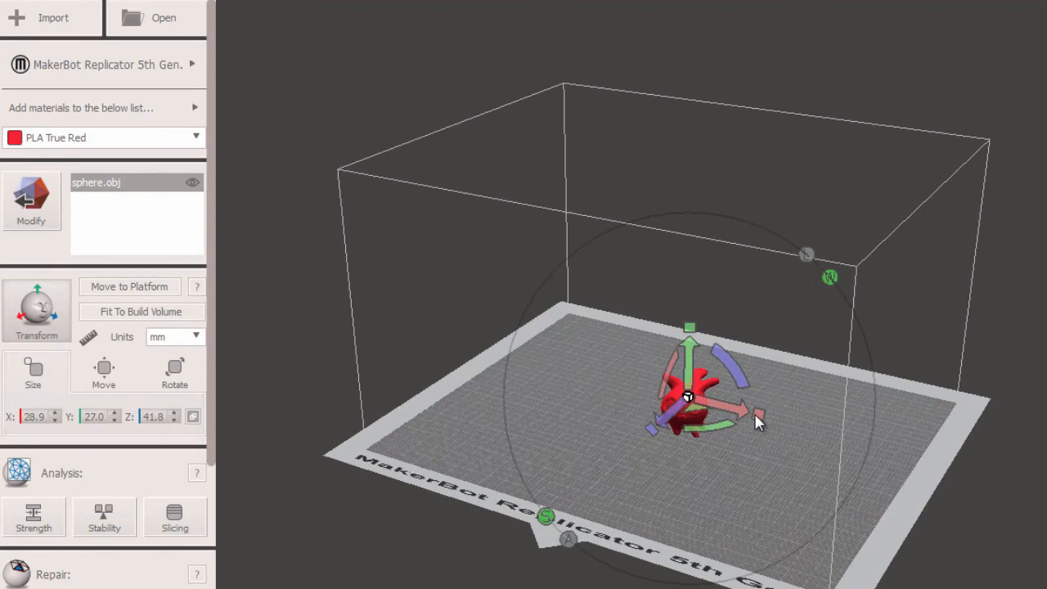
mouse_move(754, 413)
left_mouse_down()
mouse_move(787, 423)
mouse_move(755, 417)
left_mouse_up()
left_click_drag(690, 397, 712, 401)
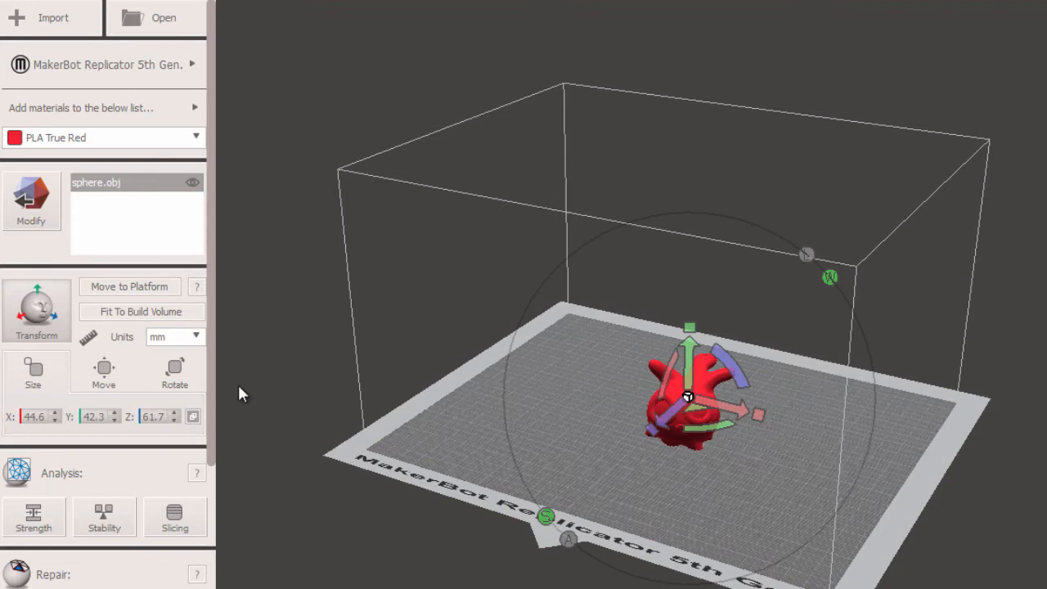
Step: Scale the model up to fit the printer's build volume
left_click(179, 320)
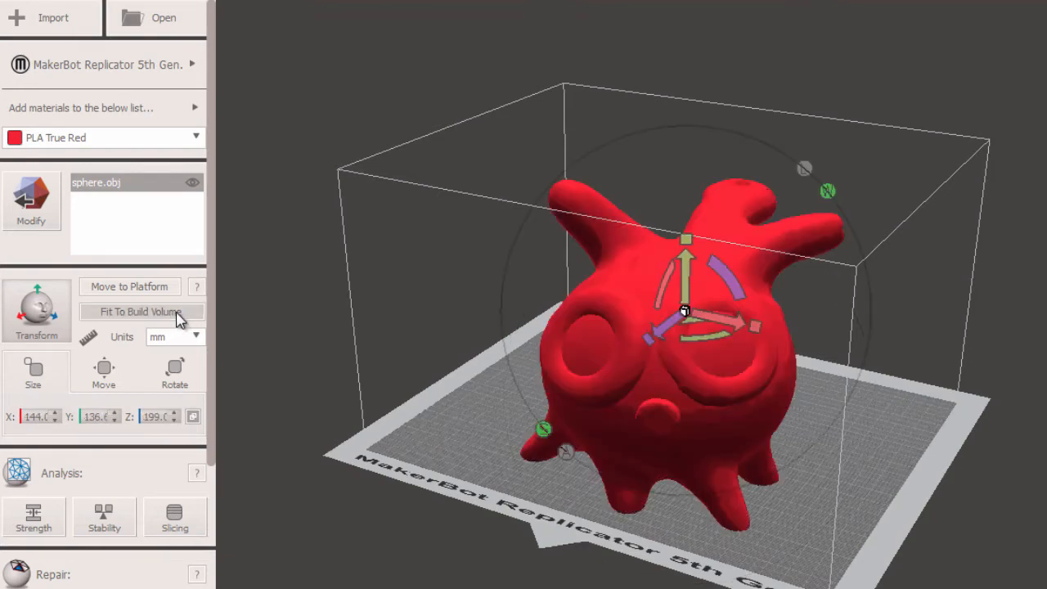
right_click_drag(869, 461, 771, 462)
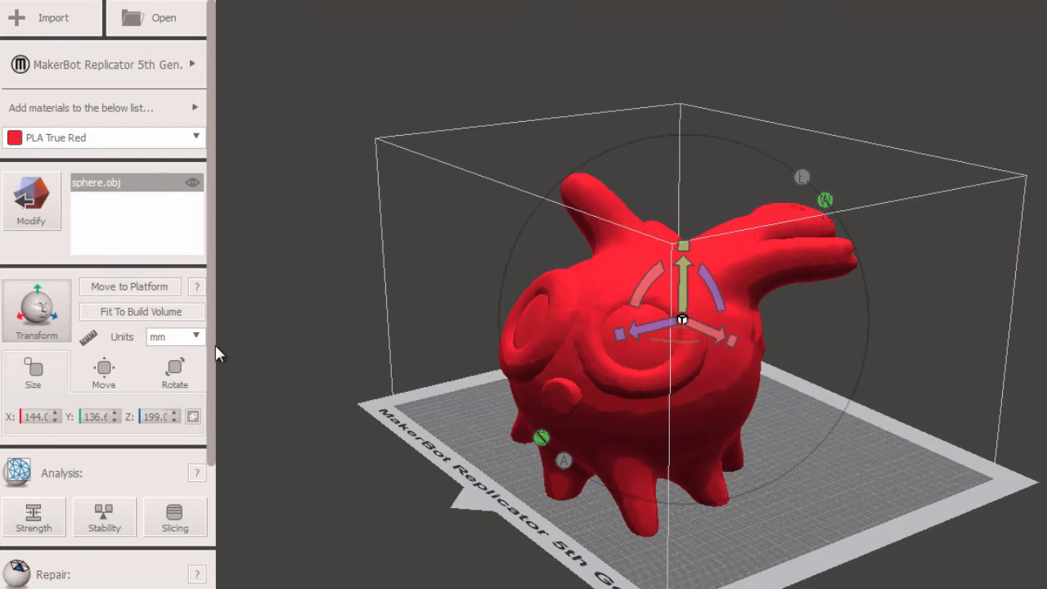
Step: Rotate the enlarged model freehand about its vertical axis and shift it slightly along X on the platform
left_click(174, 372)
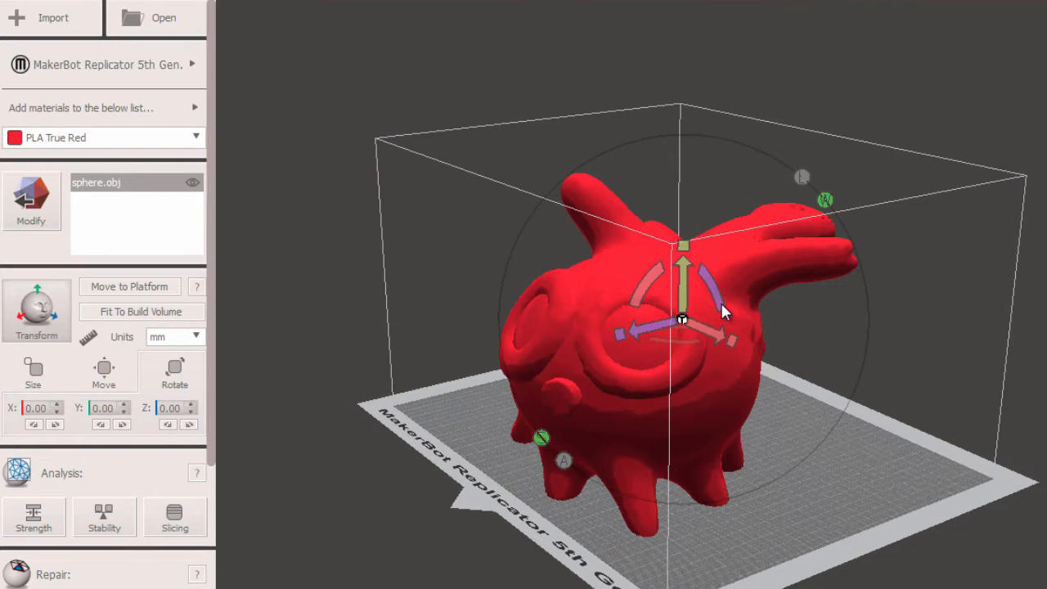
left_click_drag(721, 302, 782, 283)
right_click_drag(783, 449, 753, 432)
left_click_drag(709, 382, 533, 417)
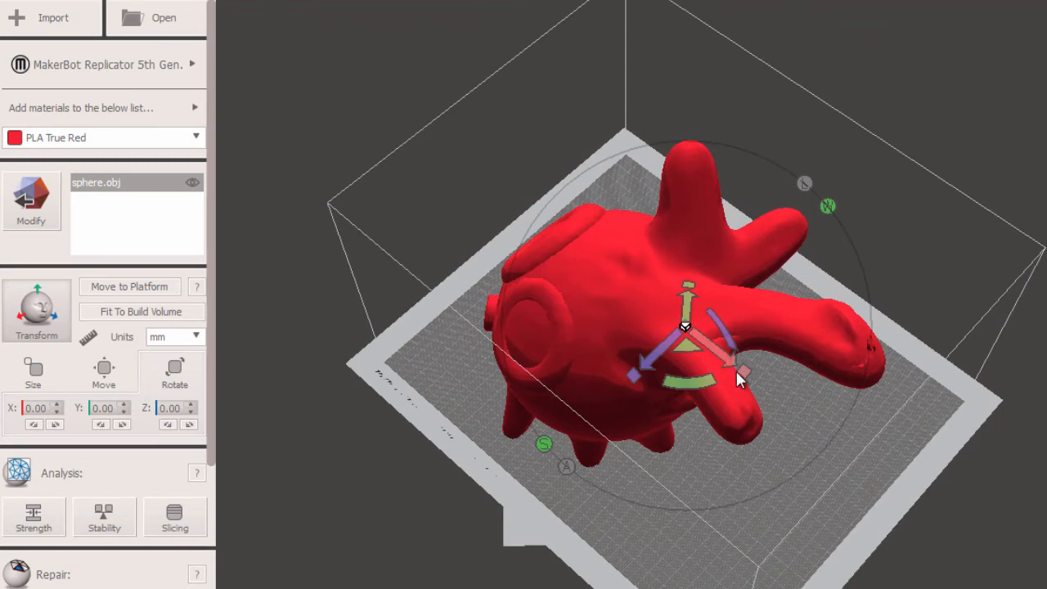
left_click_drag(735, 368, 754, 381)
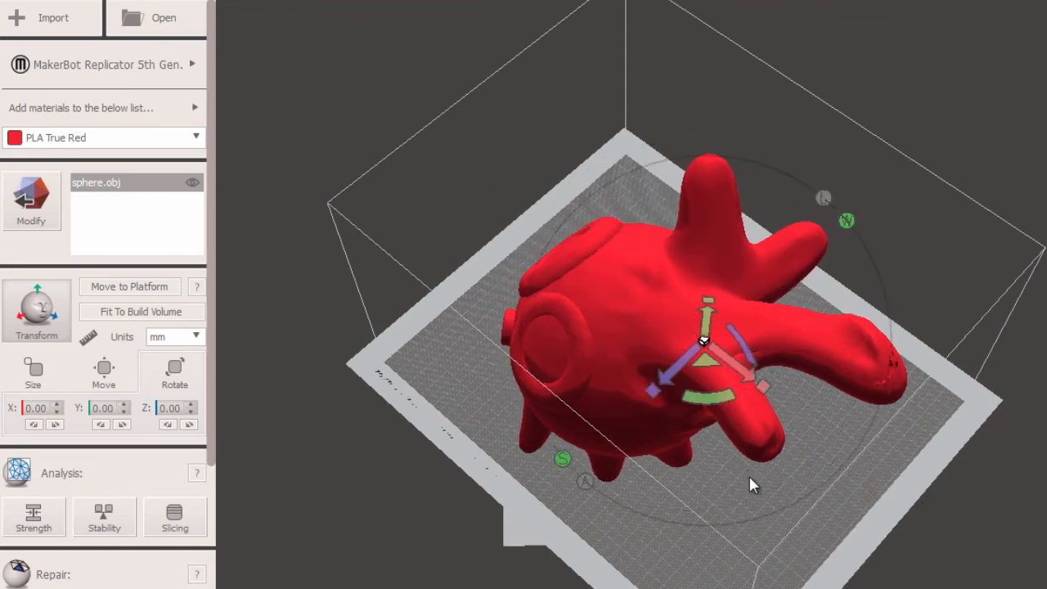
right_click_drag(750, 477, 849, 462)
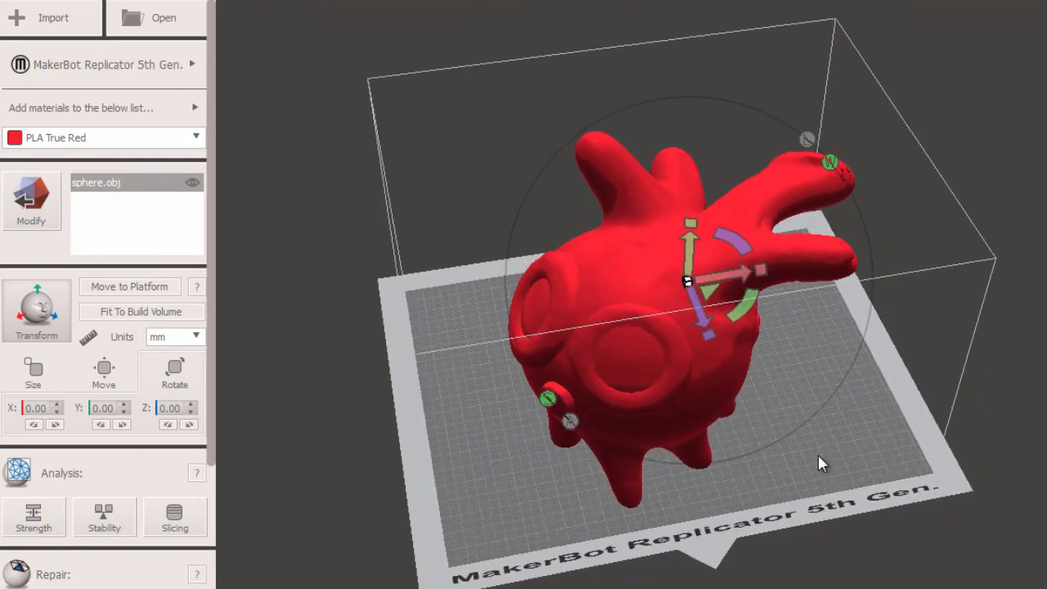
Step: Inspect the model with the Slicing, Strength and Stability analyses, checking its surface from several sides
left_click_drag(215, 370, 204, 509)
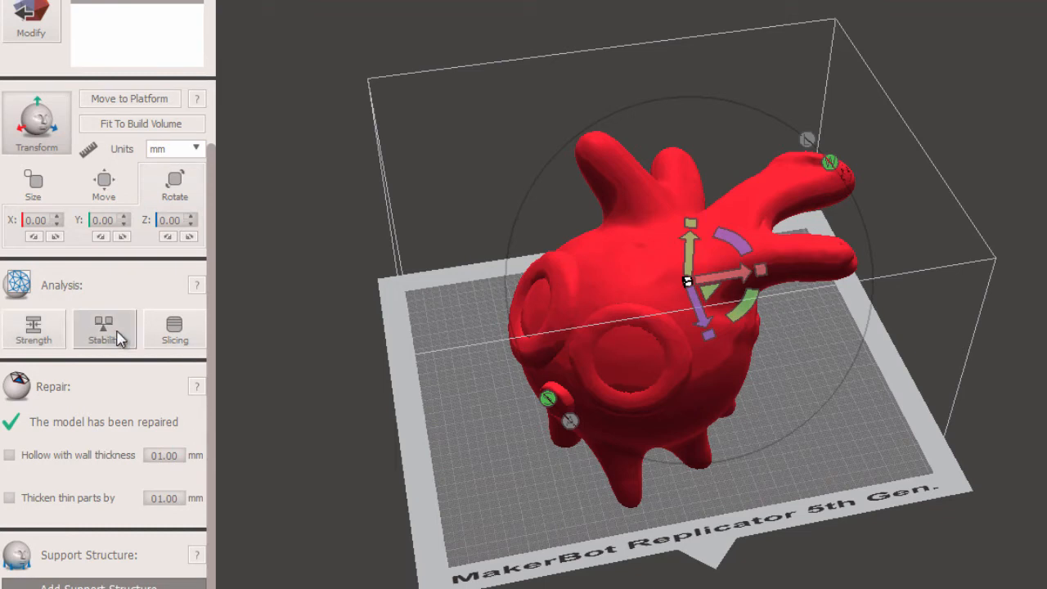
left_click(174, 336)
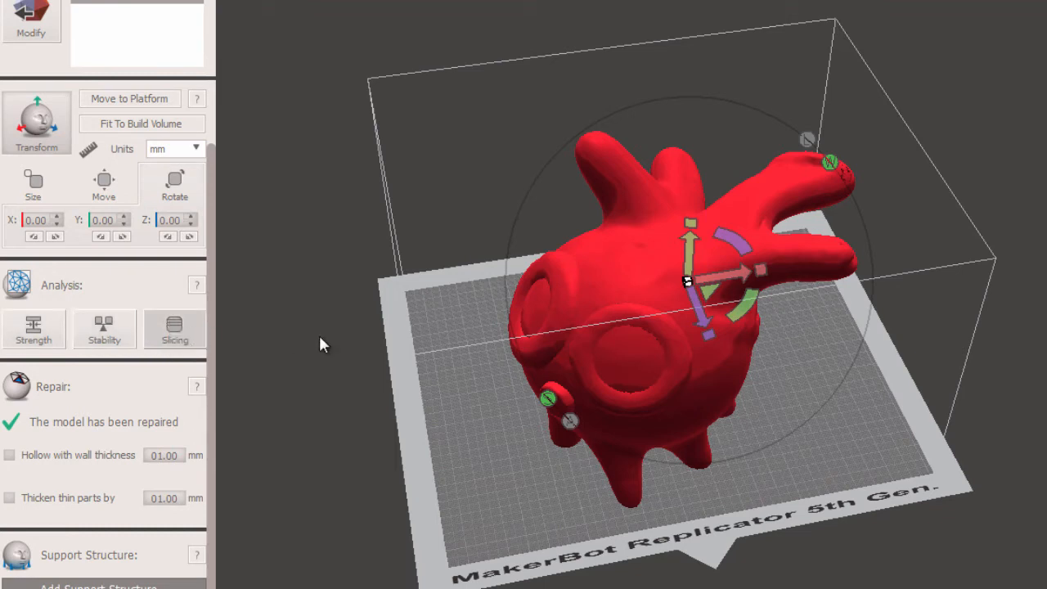
middle_click_drag(703, 442, 398, 377)
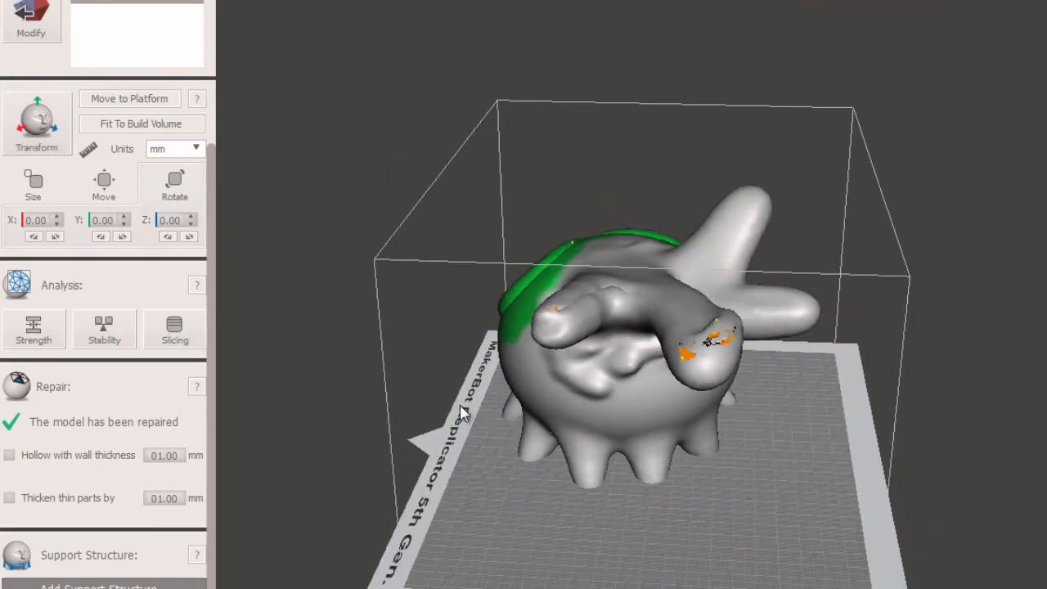
middle_click_drag(463, 415, 694, 427)
left_click(51, 331)
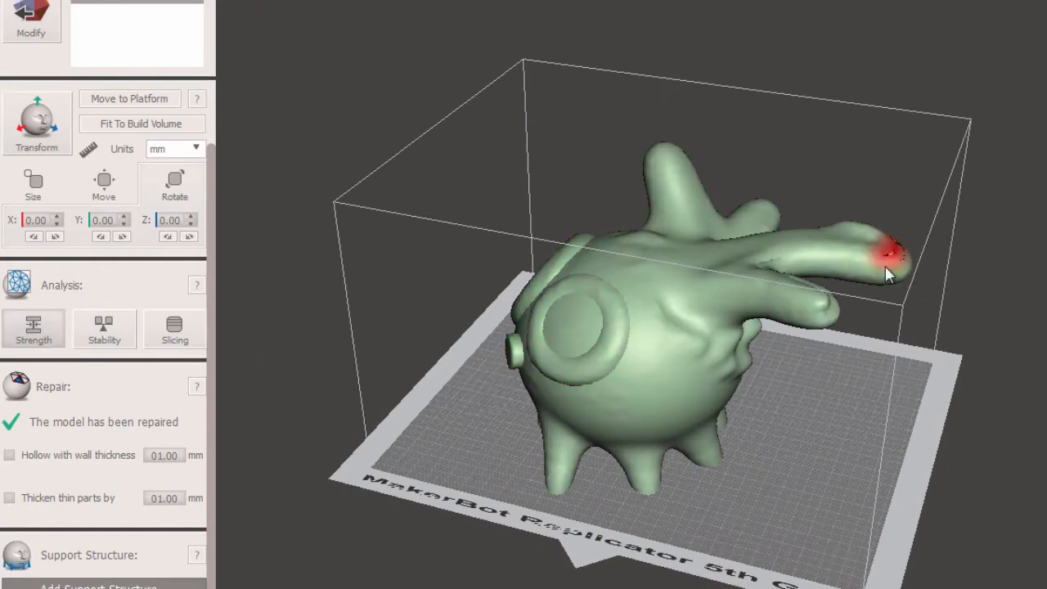
left_click(104, 327)
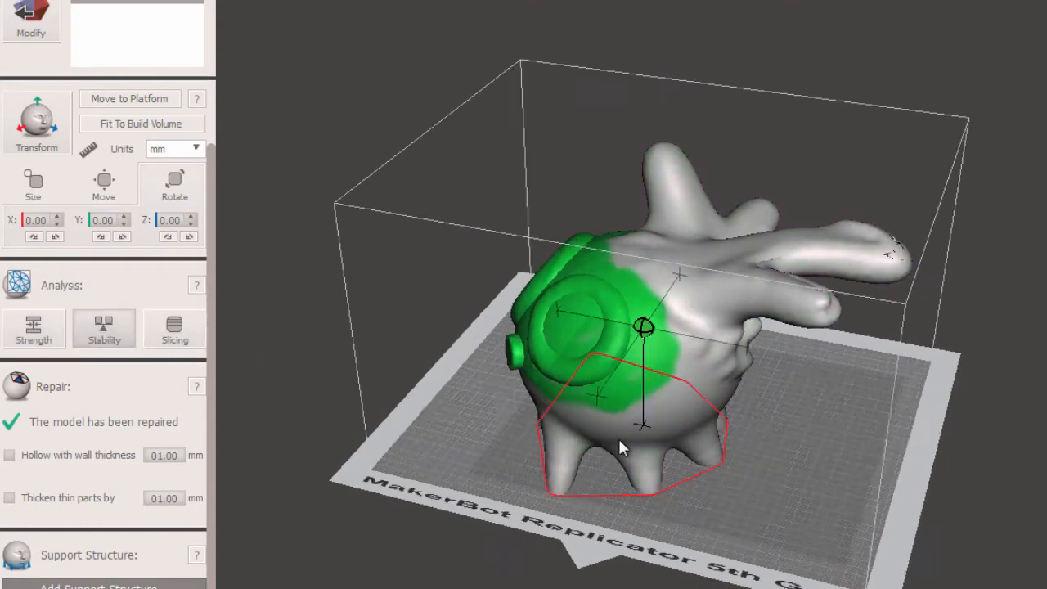
right_click_drag(619, 440, 653, 435)
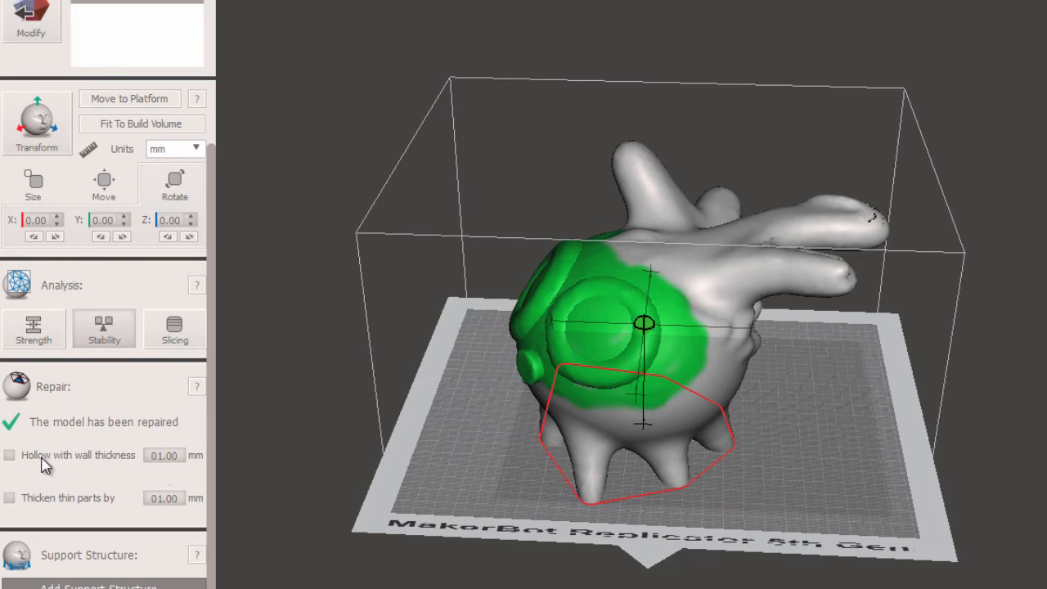
Step: Try hollowing the model with a 1.00 mm wall thickness and examine the wall thickness preview from several angles
left_click(11, 456)
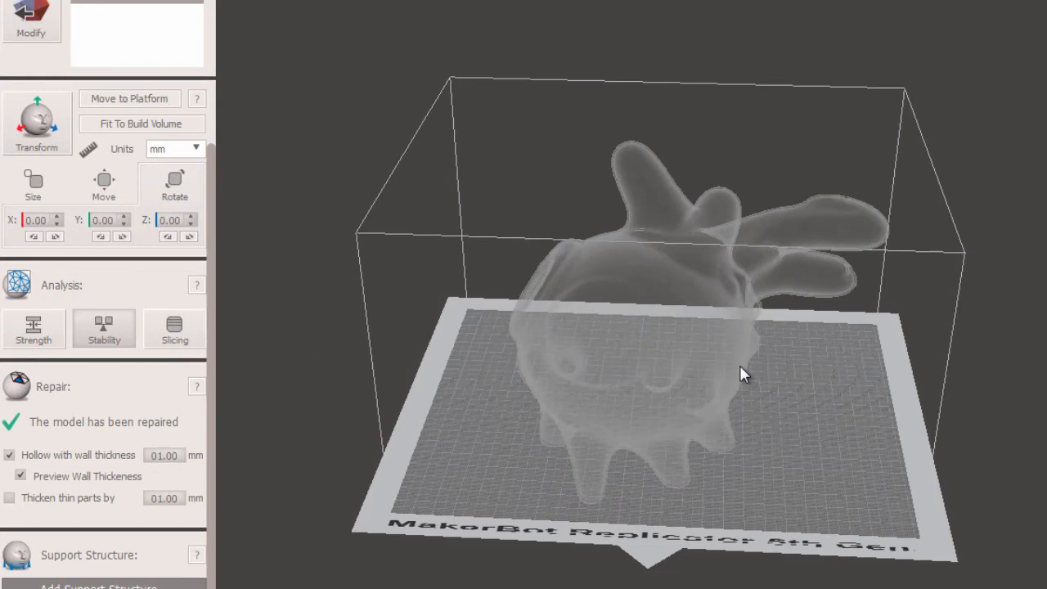
middle_click_drag(740, 365, 701, 342)
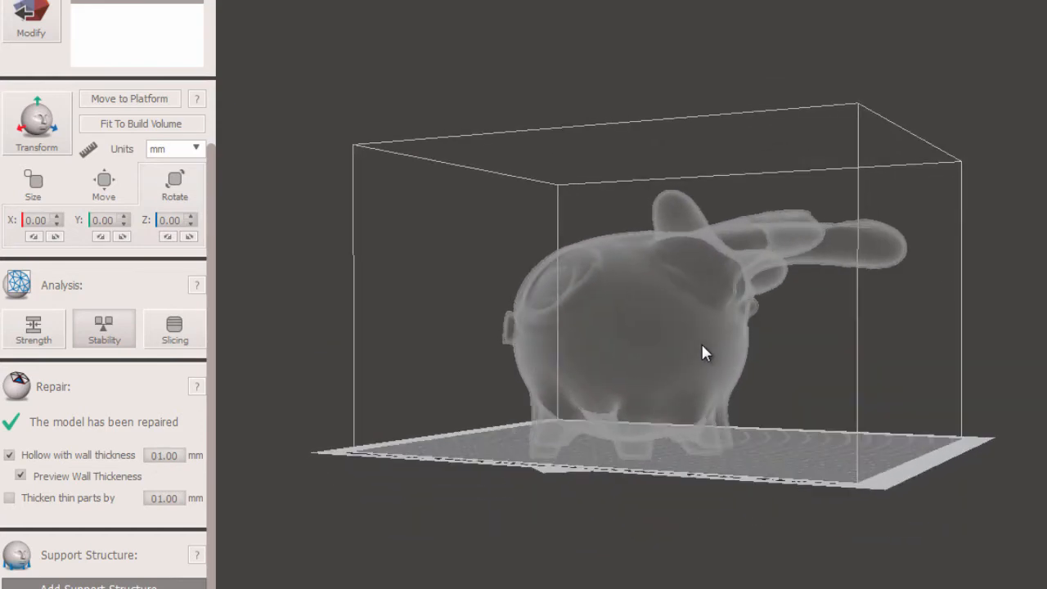
scroll(785, 217, "up", 5)
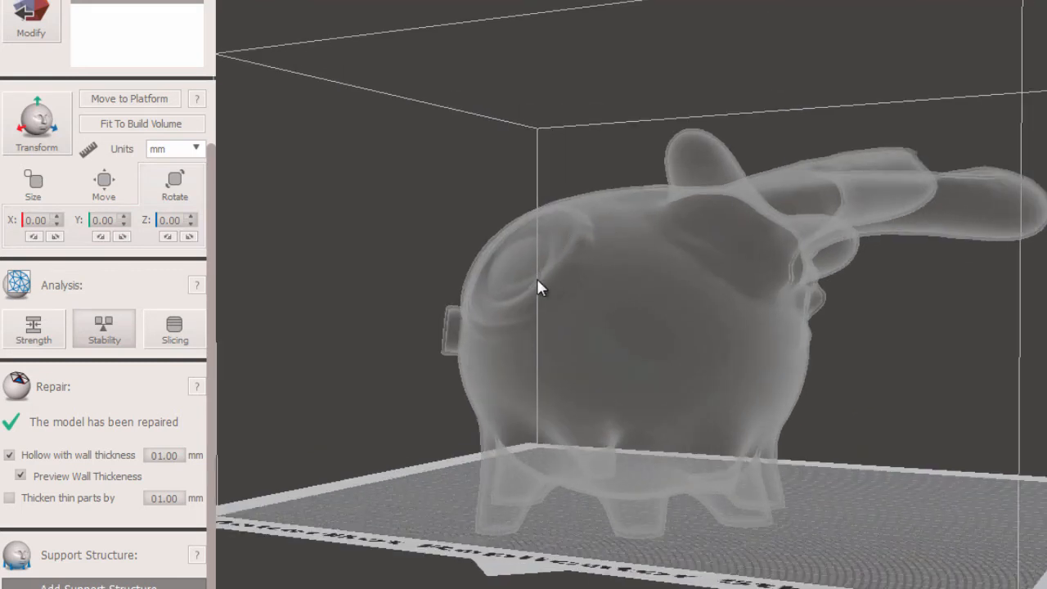
middle_click_drag(726, 334, 756, 400)
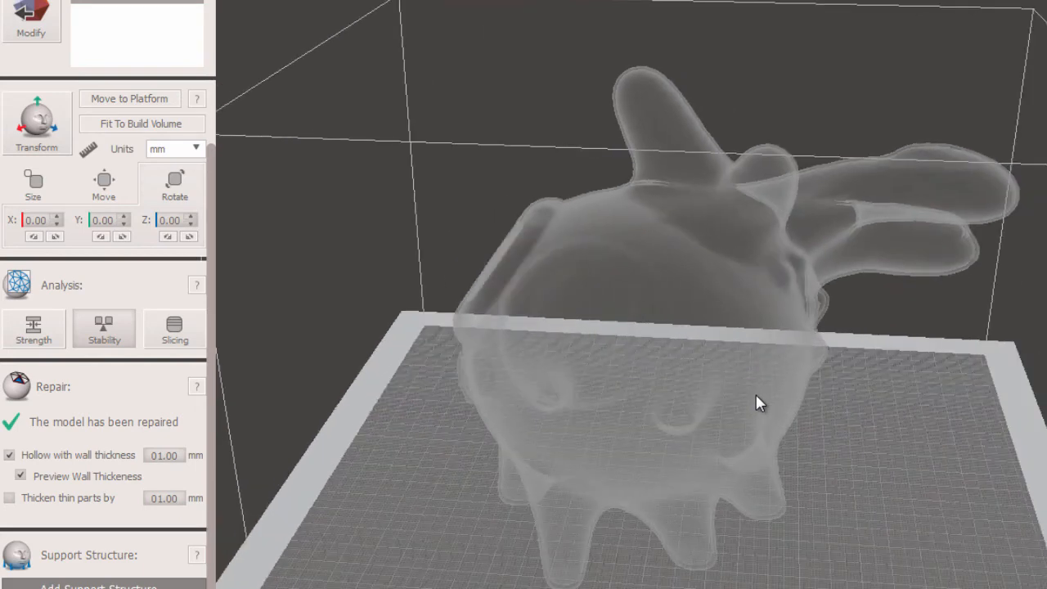
left_click(30, 456)
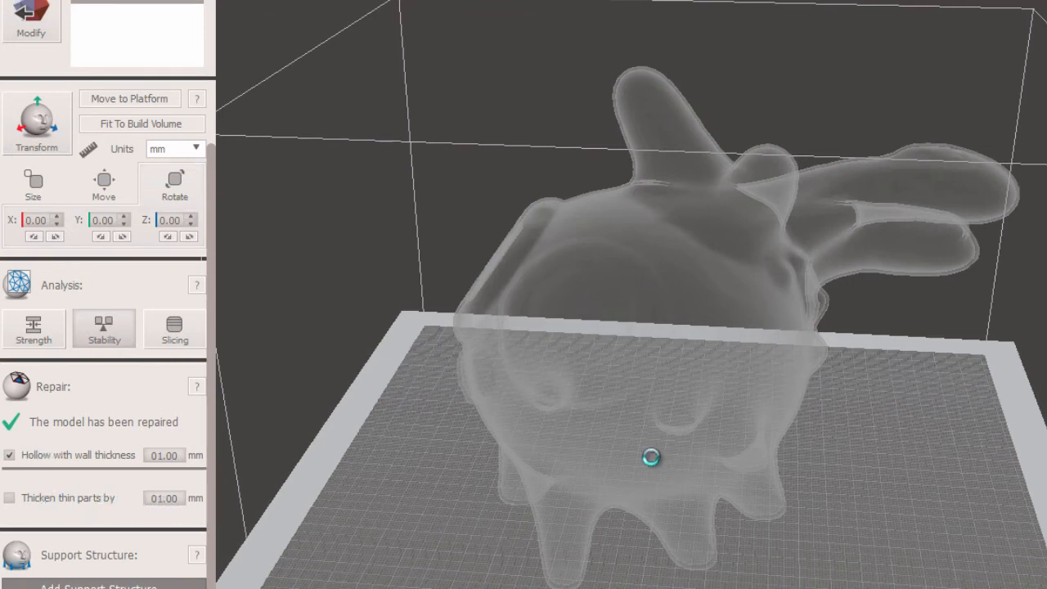
Step: Thicken the model's thin parts by 1.00 mm
left_click(9, 498)
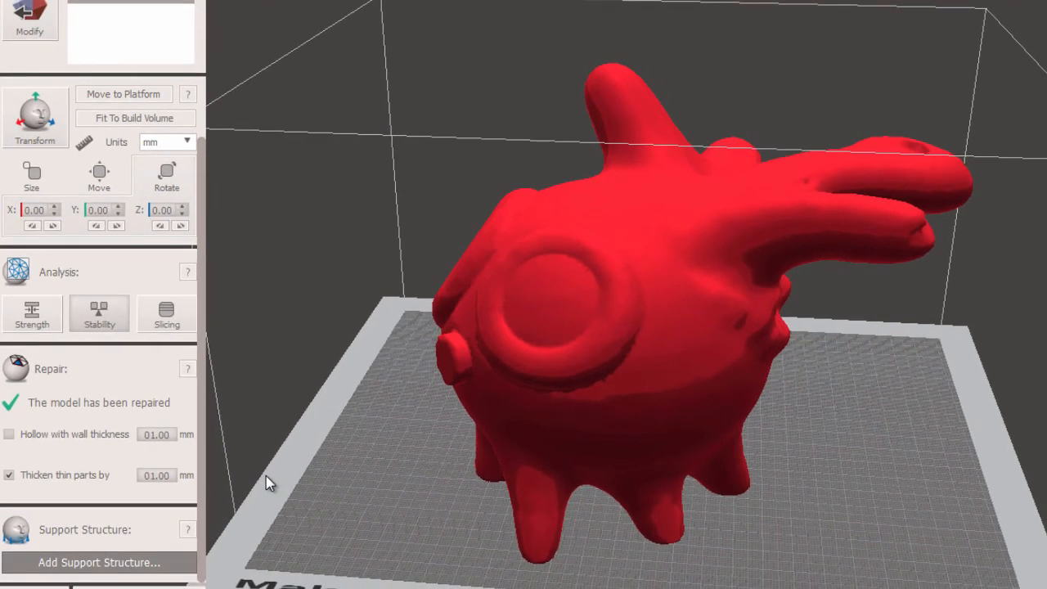
middle_click_drag(433, 432, 441, 356)
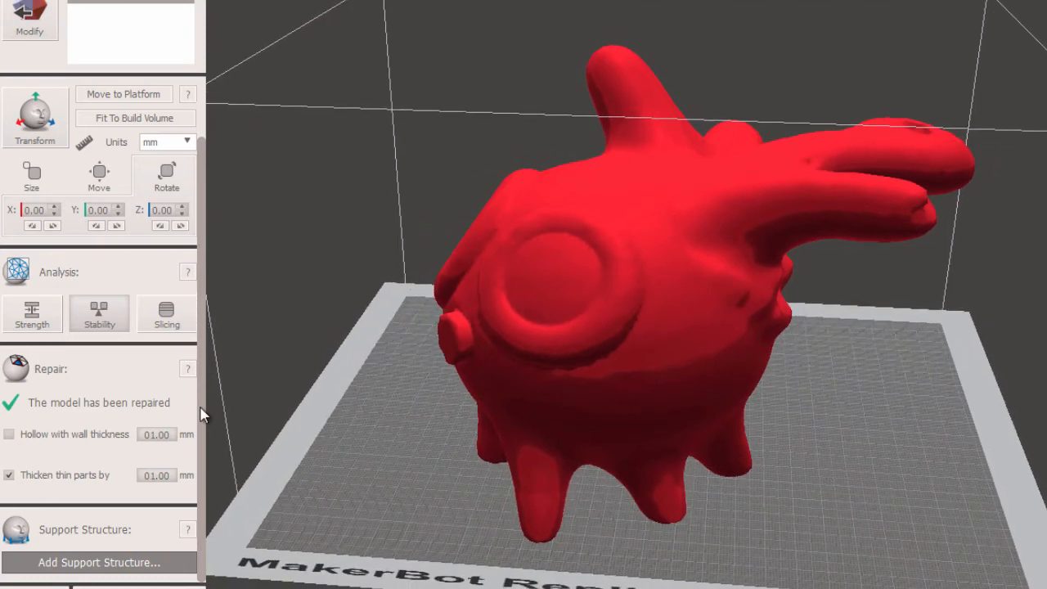
Step: Generate support structures for all of the model's overhangs and inspect them around the antlers and beneath the body
left_click(96, 564)
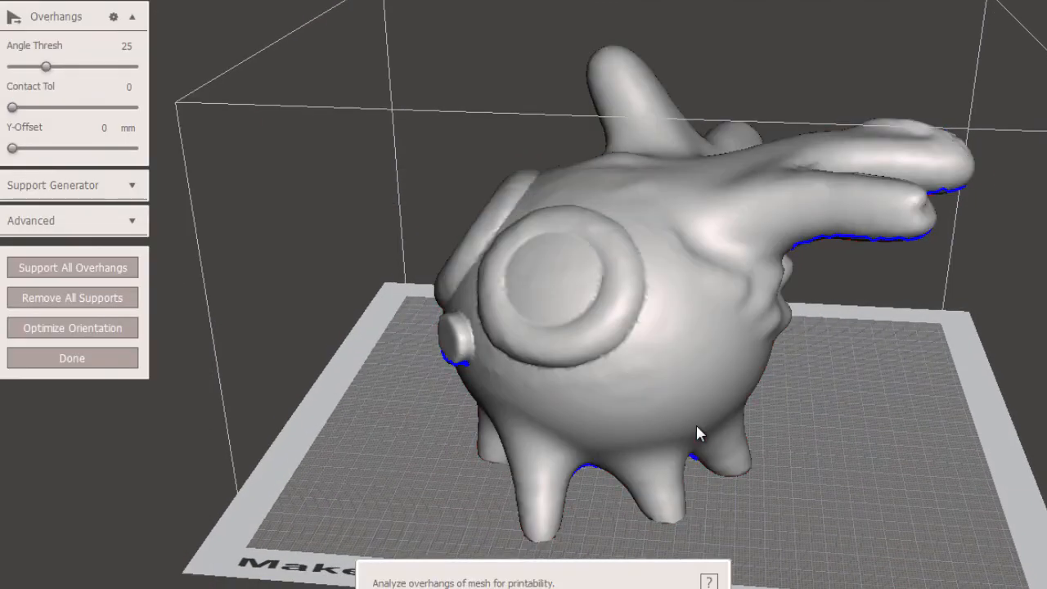
right_click_drag(821, 432, 697, 386)
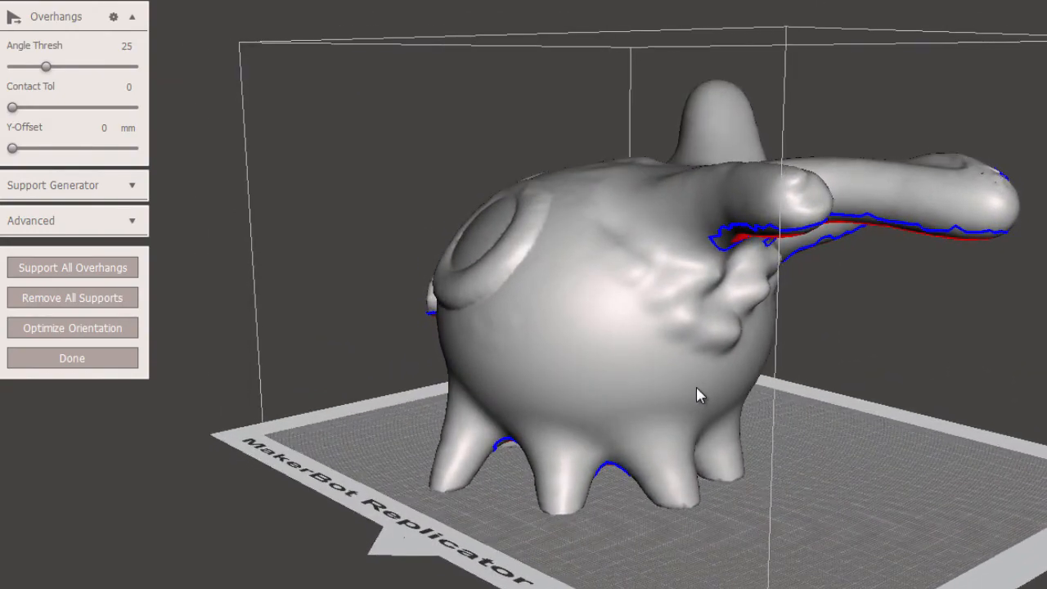
left_click(99, 267)
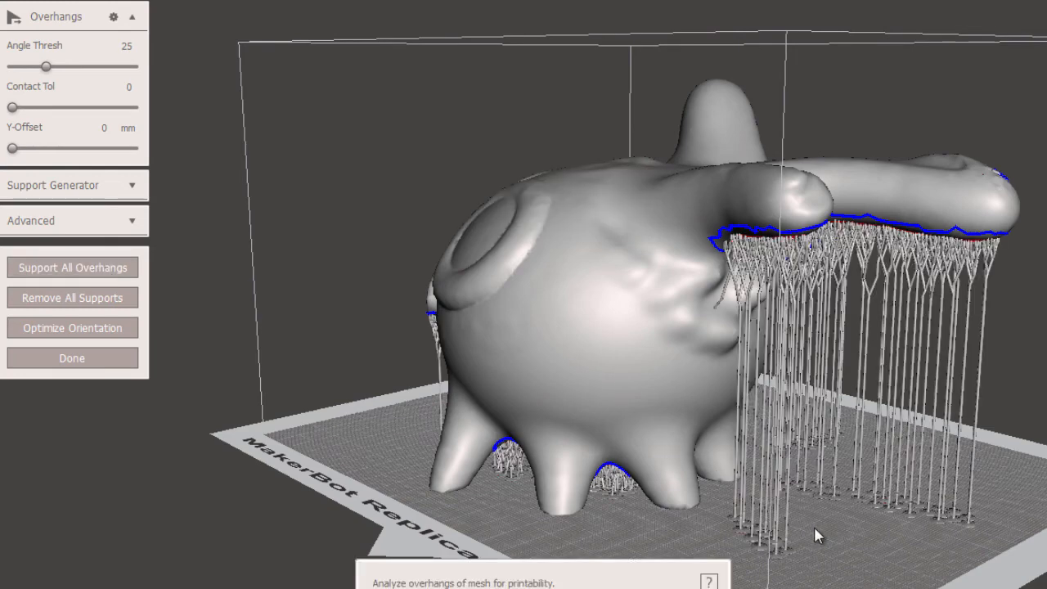
left_click_drag(804, 521, 801, 517)
right_click_drag(799, 516, 784, 502)
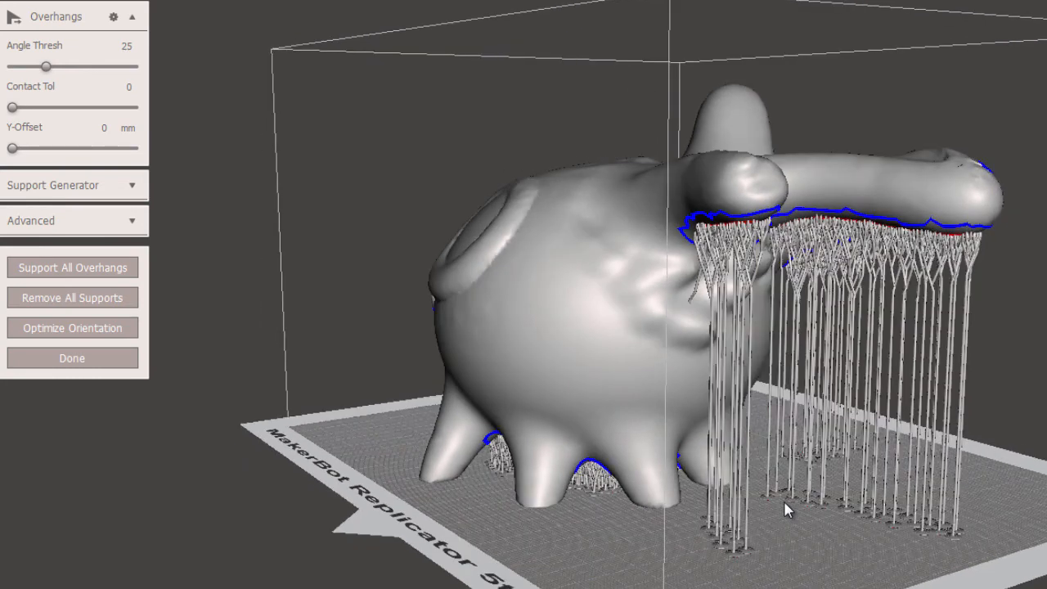
right_click_drag(705, 491, 782, 467)
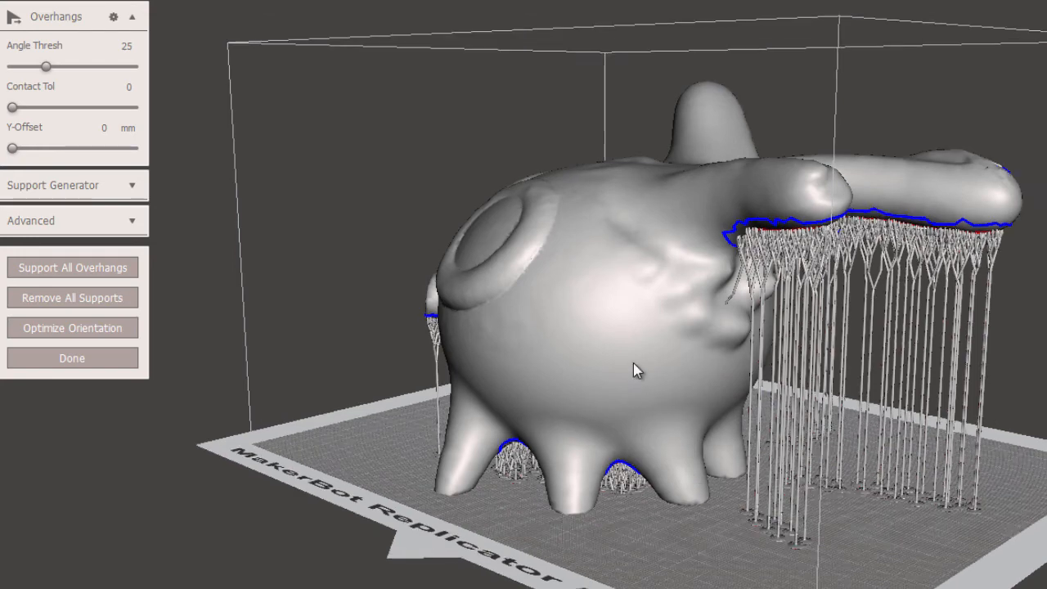
right_click_drag(634, 363, 656, 407)
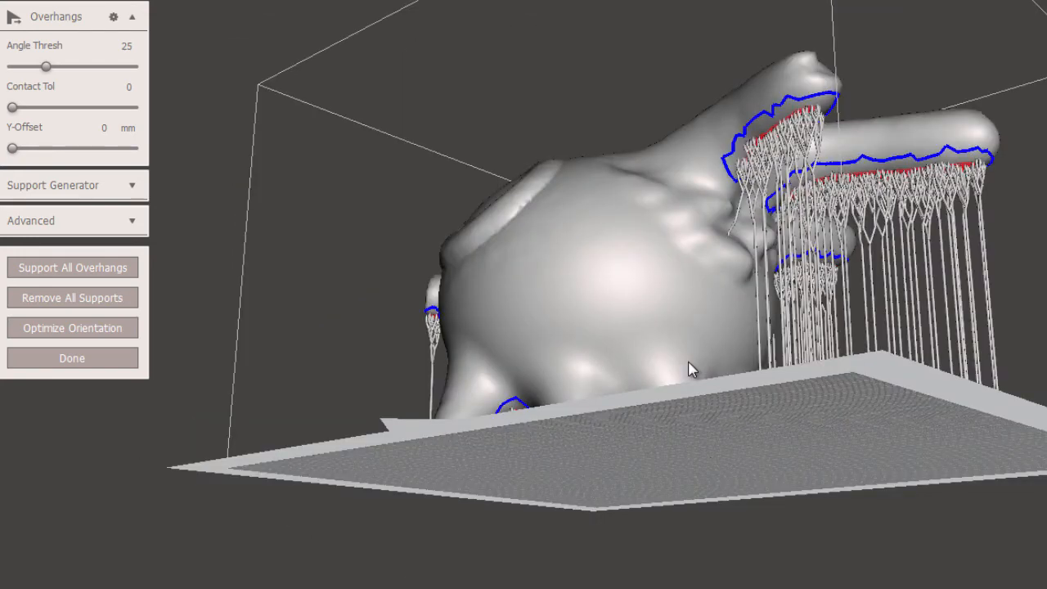
right_click_drag(689, 362, 680, 433)
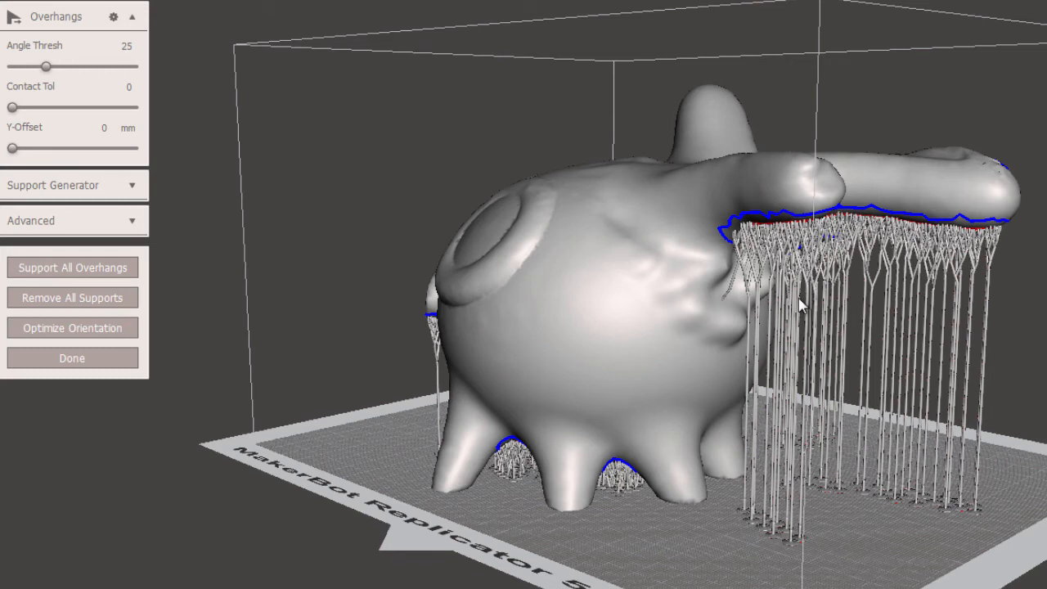
Step: Remove all generated supports from the model and finish the overhang setup
left_click(121, 305)
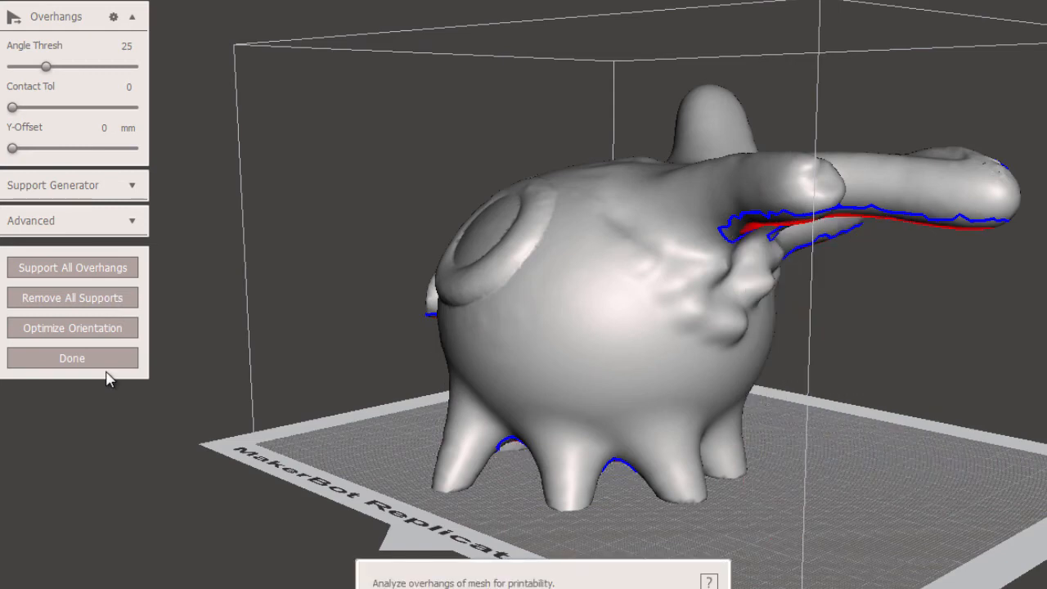
left_click(113, 353)
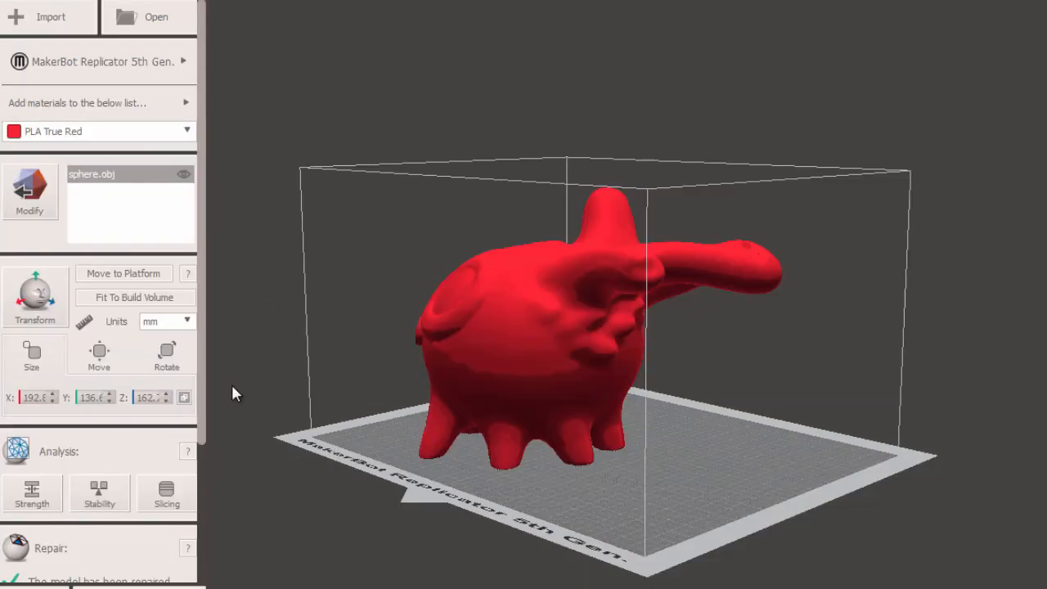
Step: Send the model to MakerWare, check it on the Replicator build plate, and close MakerWare to return to Meshmixer
left_click_drag(203, 402, 190, 574)
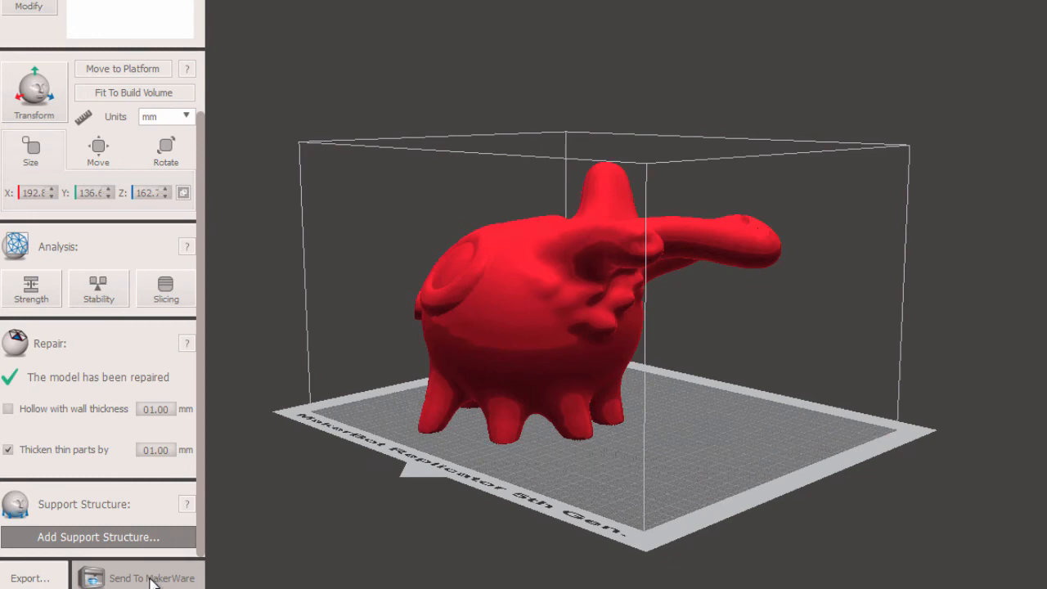
left_click(151, 578)
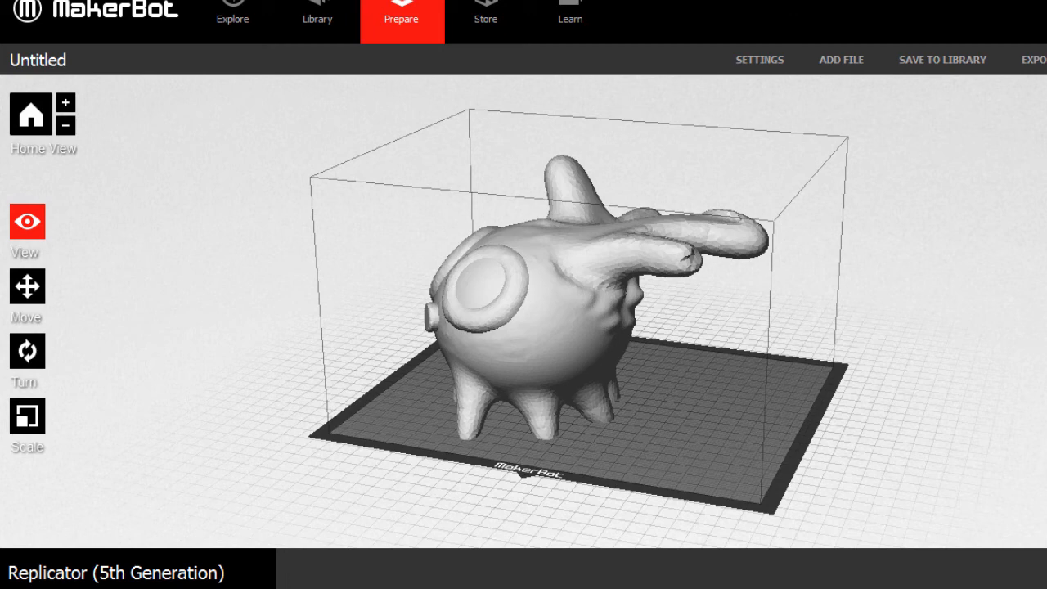
key("alt+F4")
left_click(545, 303)
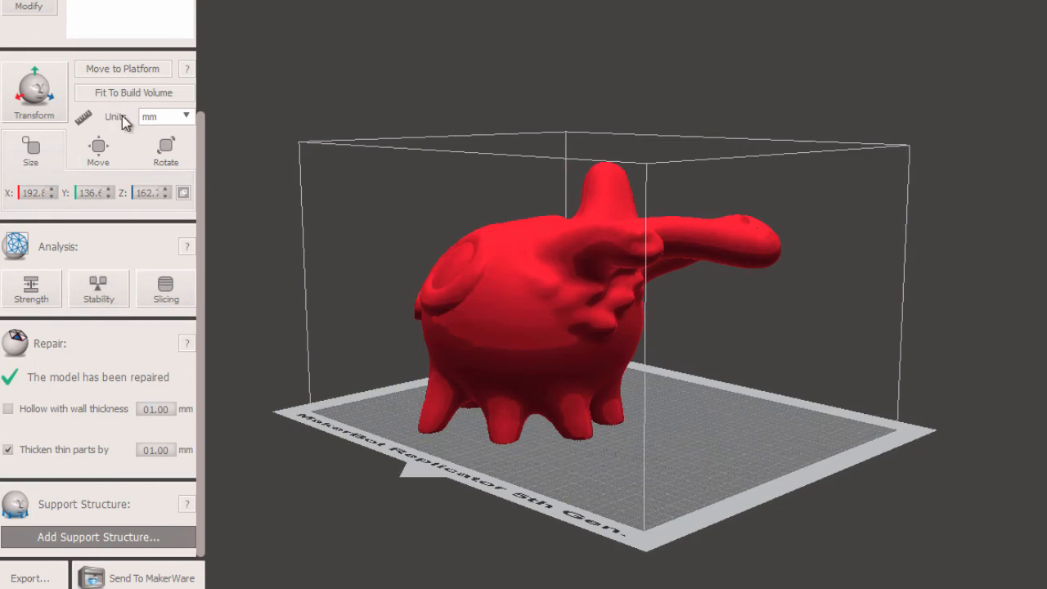
middle_click_drag(688, 339, 745, 386)
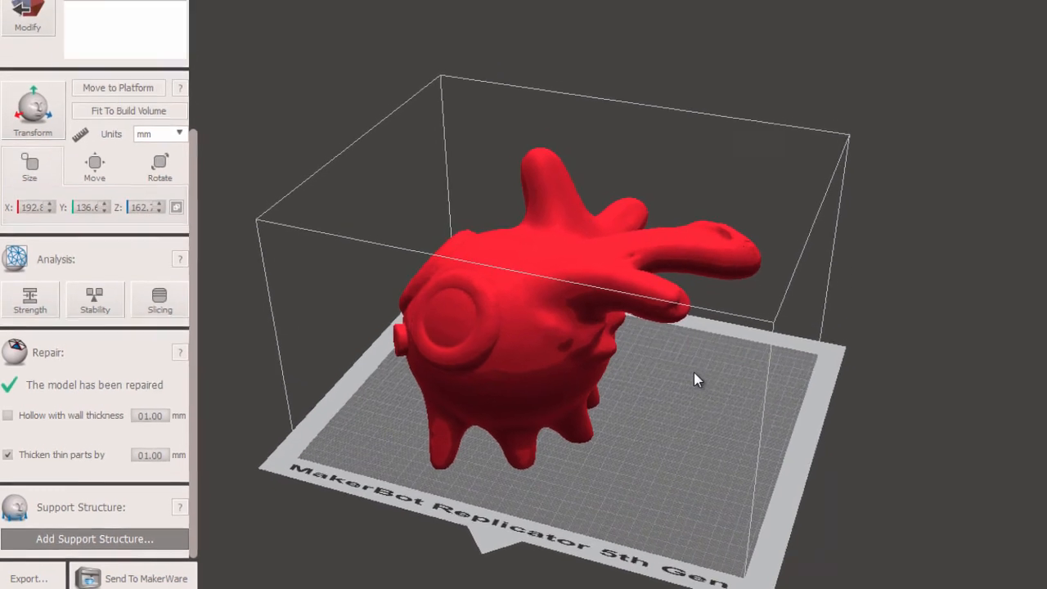
right_click_drag(654, 345, 630, 424)
scroll(629, 424, "up", 1)
scroll(629, 424, "down", 2)
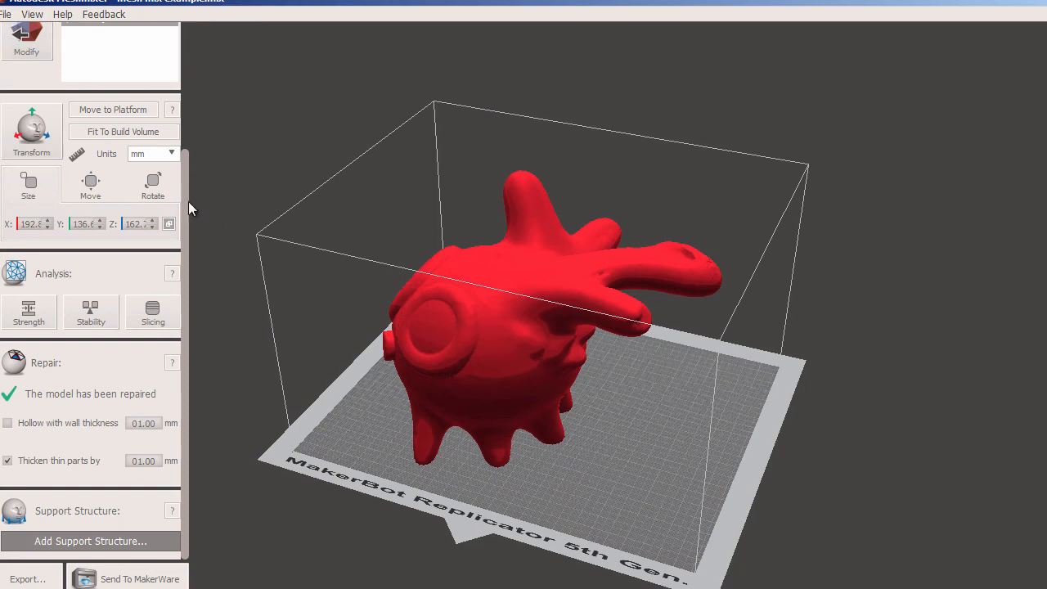
Step: Return from the 3D print preview to model editing, discarding the changes made in the preview
left_click_drag(188, 202, 190, 46)
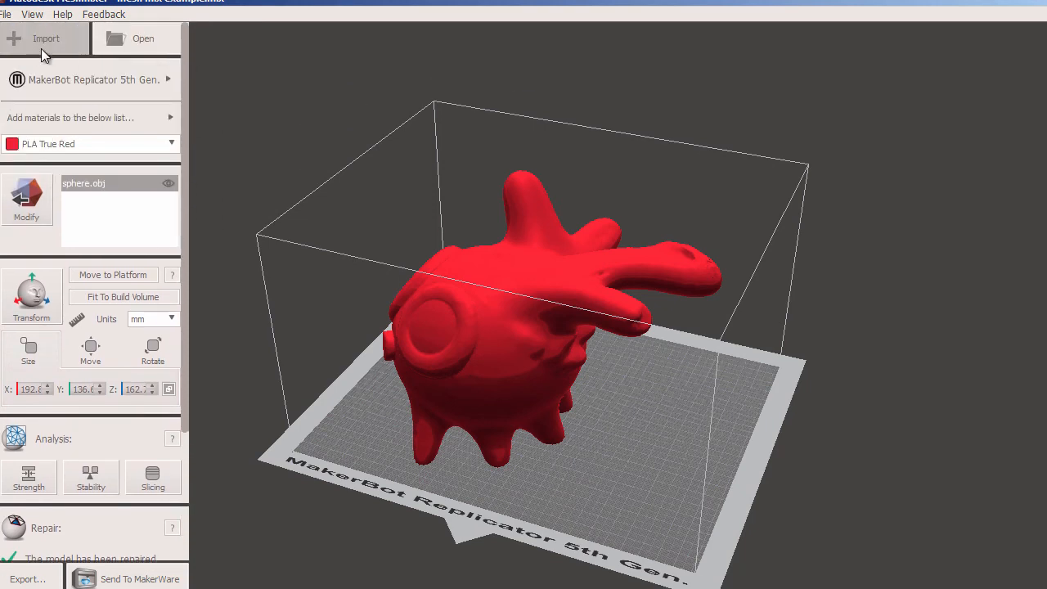
left_click(27, 212)
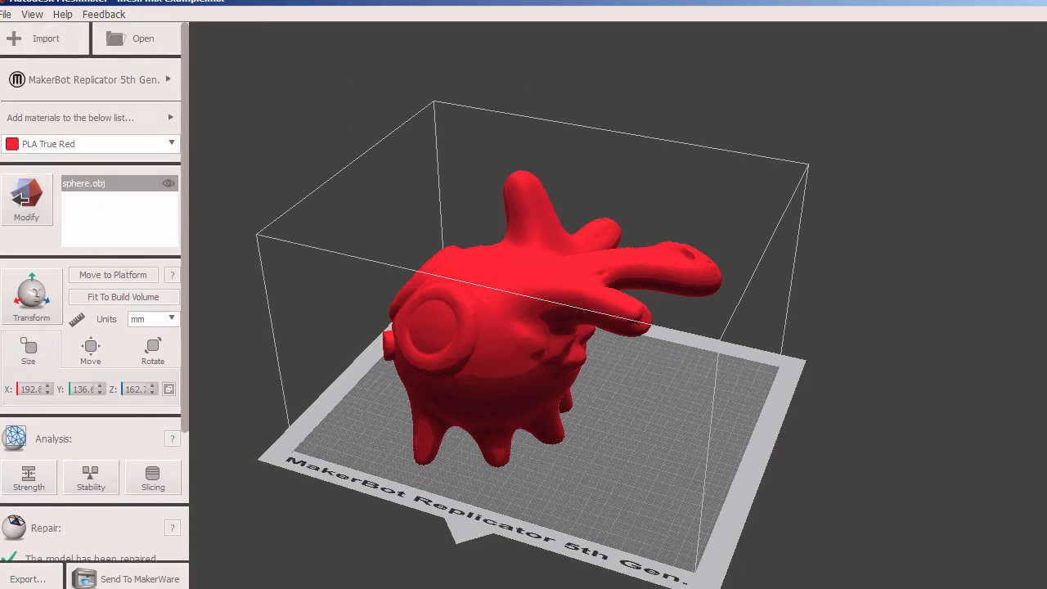
left_click(645, 350)
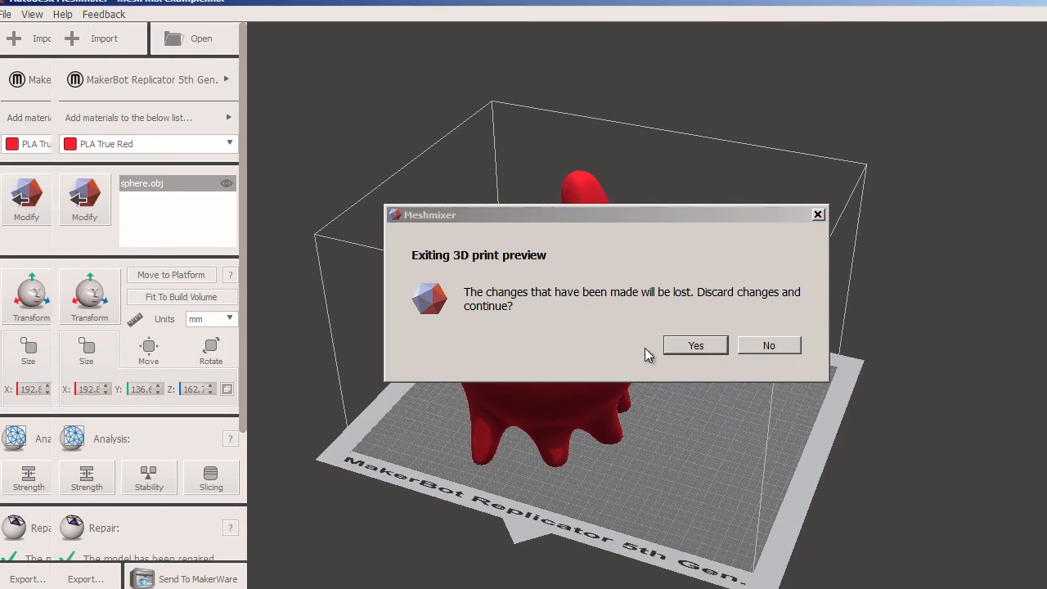
mouse_move(643, 348)
right_mouse_down()
mouse_move(818, 241)
mouse_move(745, 267)
mouse_move(766, 368)
mouse_move(591, 349)
mouse_move(628, 313)
right_mouse_up()
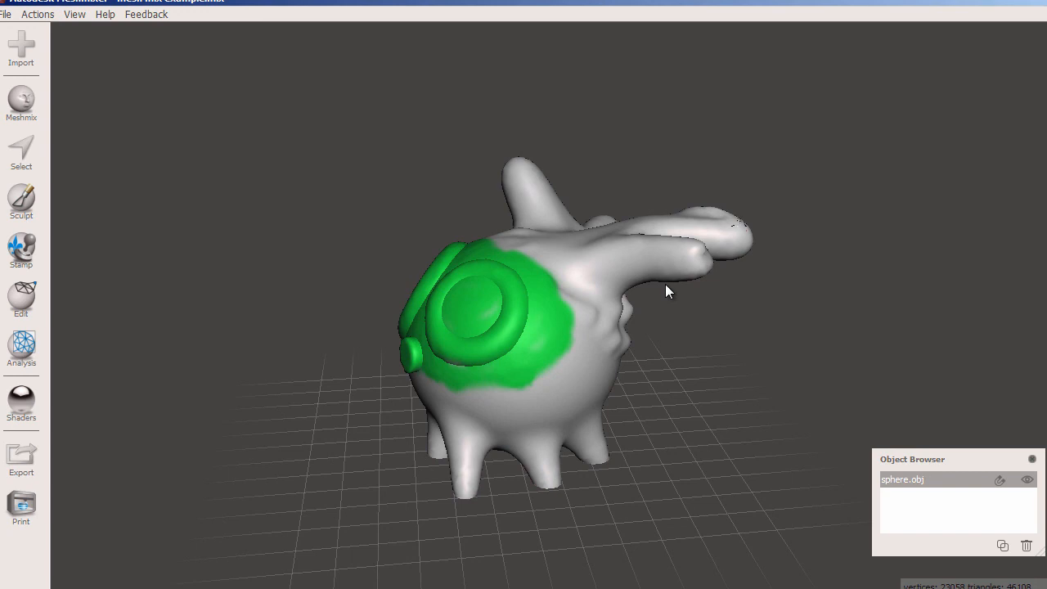
Step: Reopen the 3D print setup for the model and review the PLA materials that can be chosen or added
left_click(15, 512)
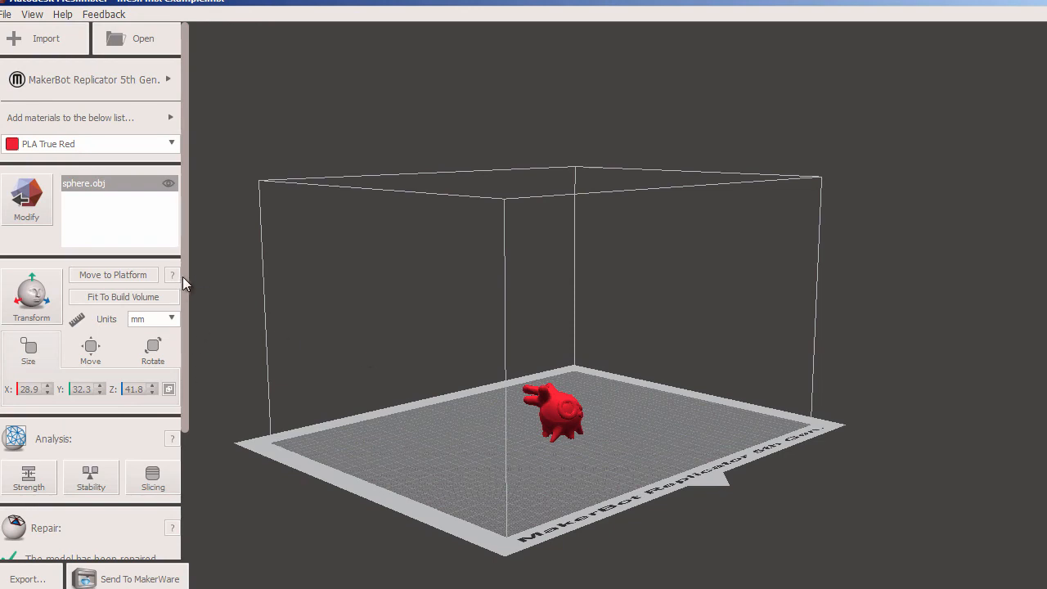
left_click(168, 143)
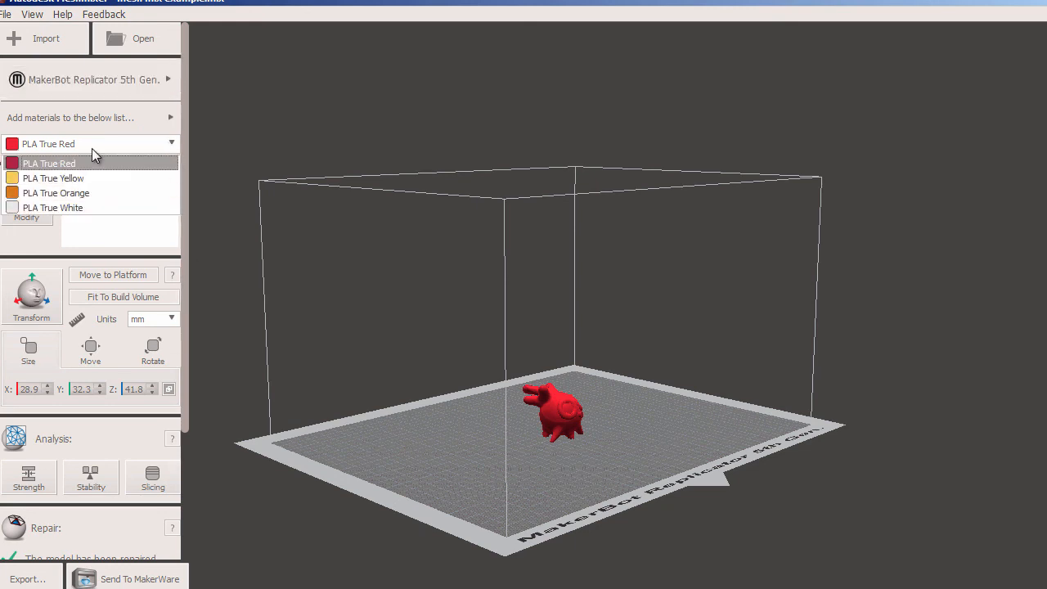
left_click(174, 116)
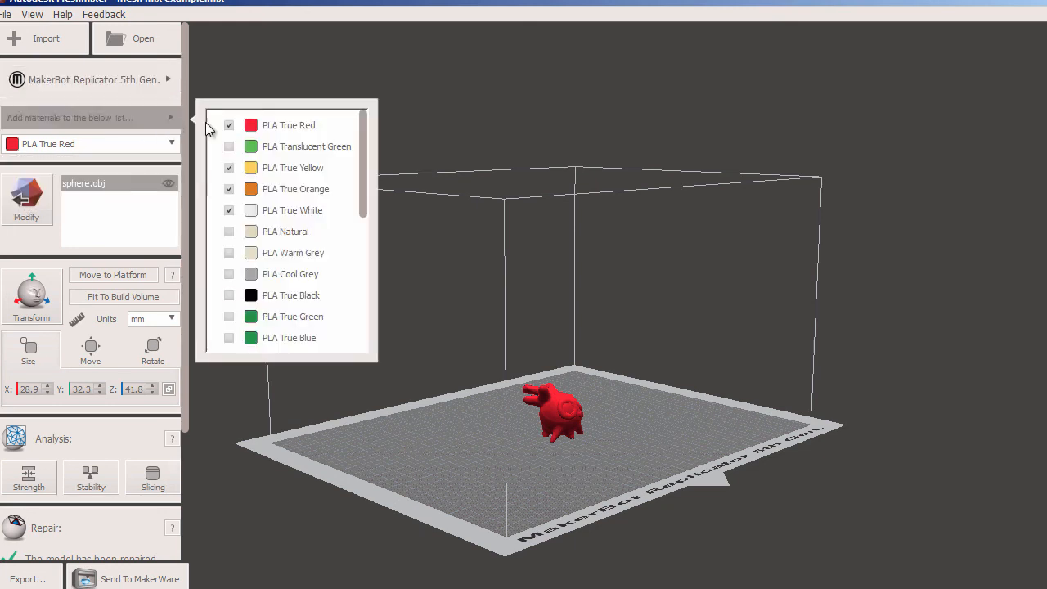
mouse_move(361, 207)
left_mouse_down()
mouse_move(364, 306)
mouse_move(358, 206)
left_mouse_up()
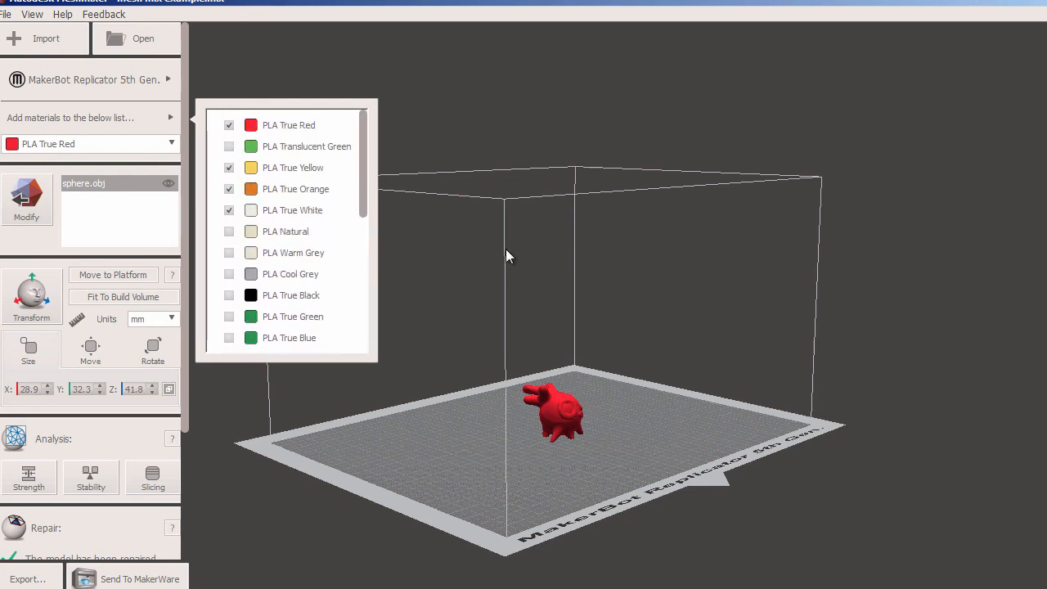
left_click(691, 353)
right_click_drag(690, 353, 656, 392)
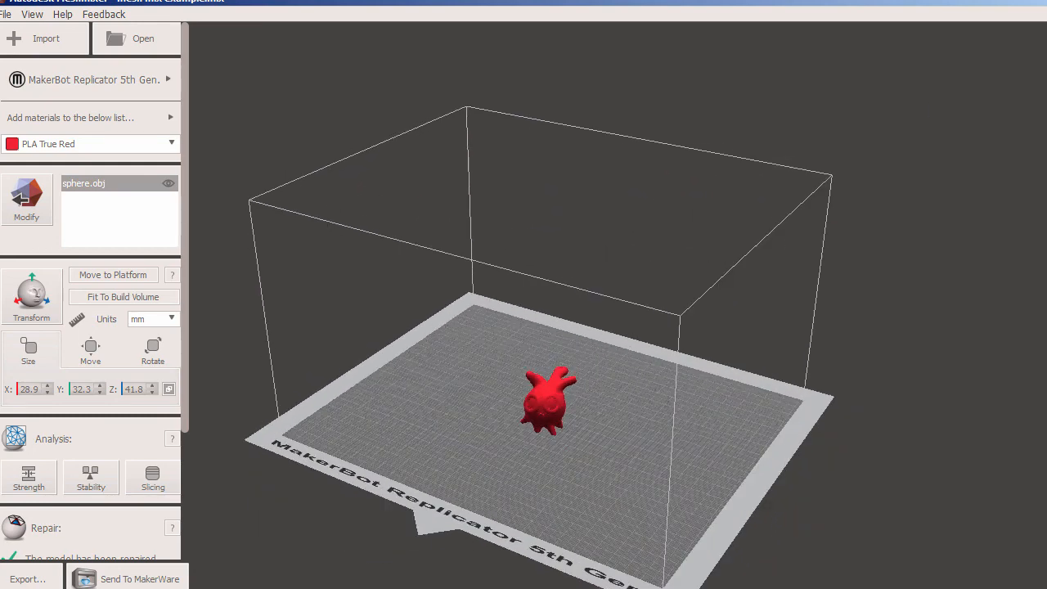
Step: Exit the reopened print setup without keeping changes and go back to the modelling workspace
key("Escape")
left_click(661, 344)
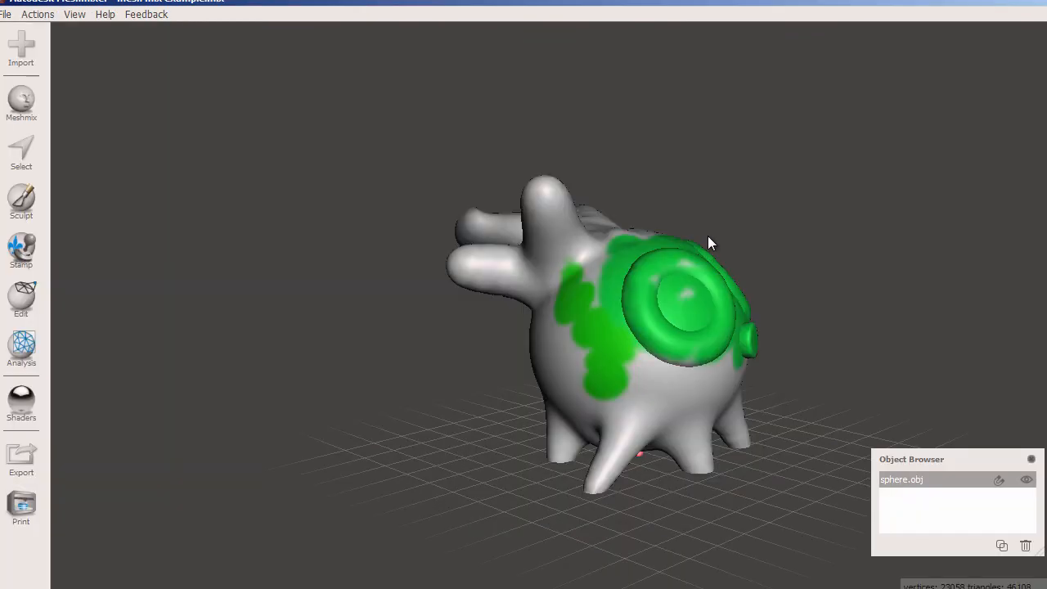
mouse_move(923, 243)
right_mouse_down()
mouse_move(741, 291)
mouse_move(756, 276)
right_mouse_up()
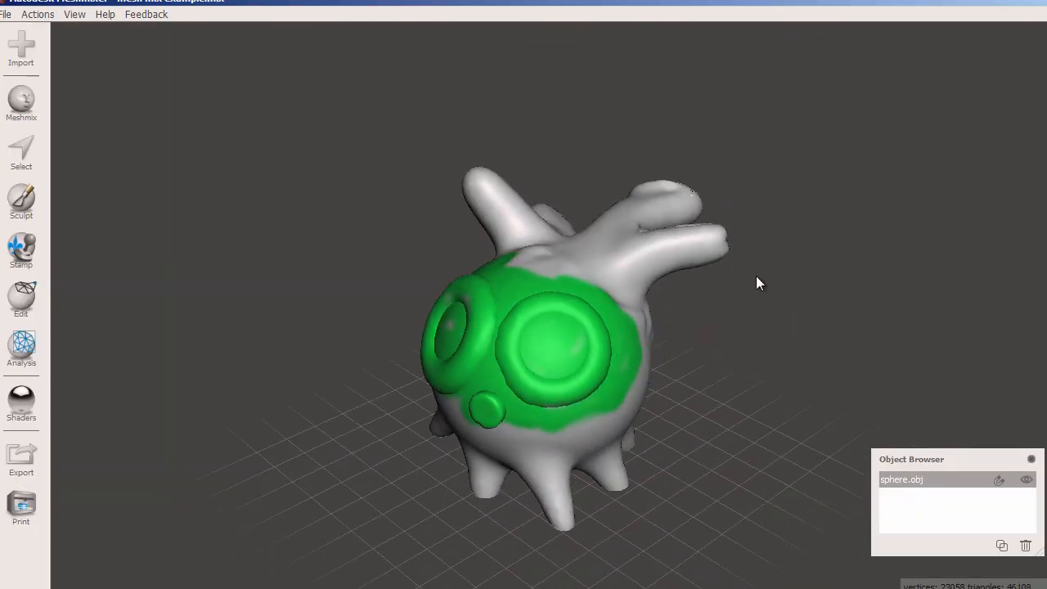